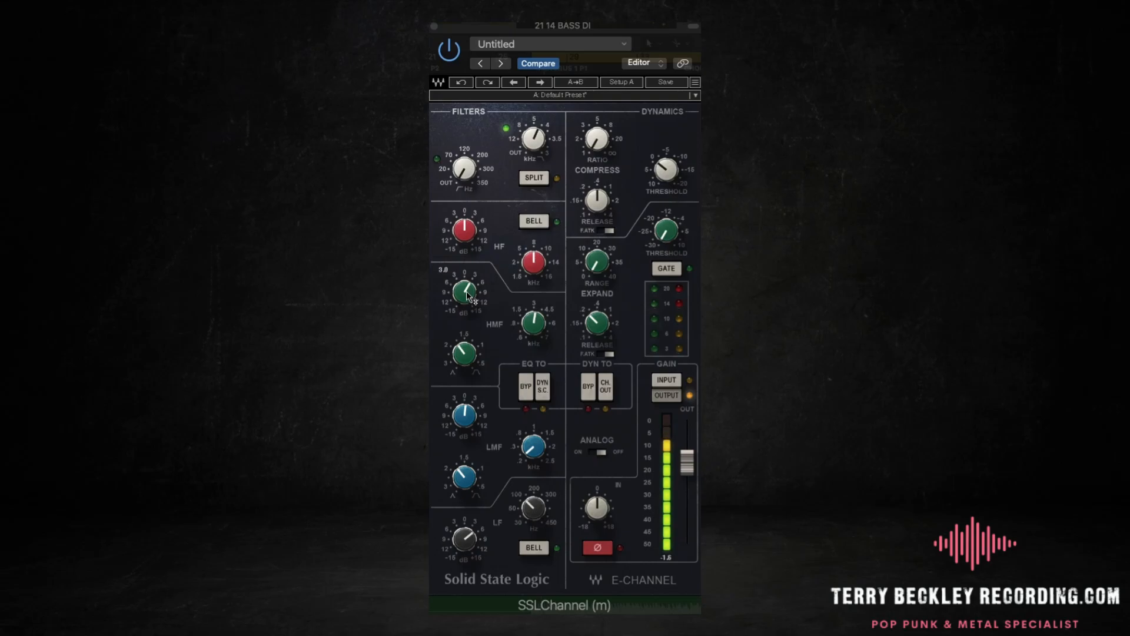
pyautogui.moveTo(466, 291); pyautogui.dragTo(465, 315)
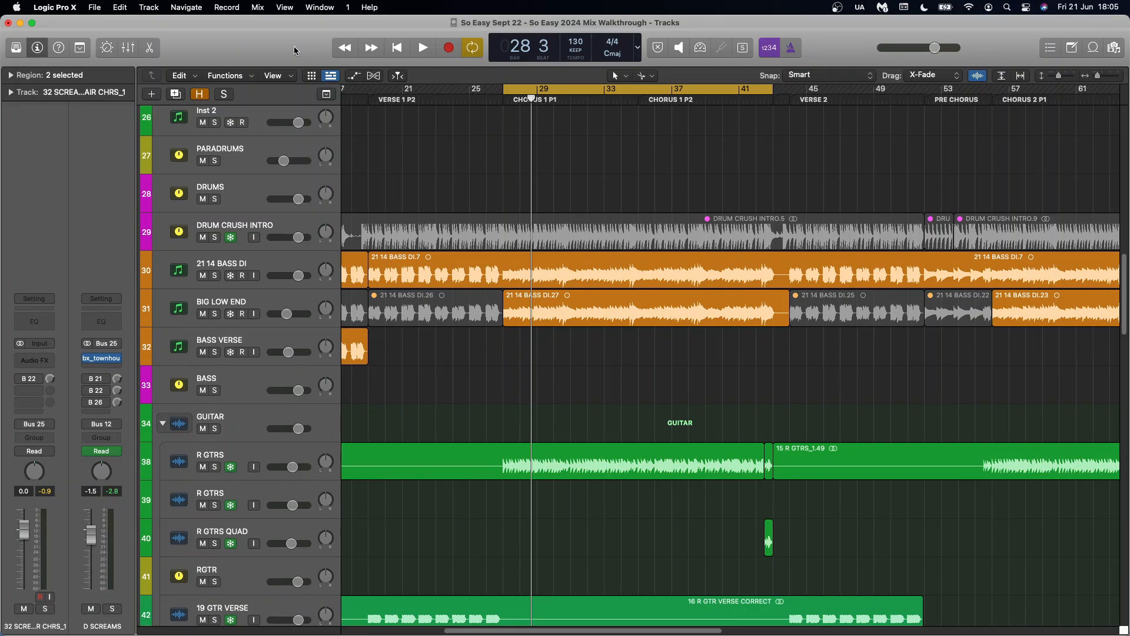
# Play the first chorus, solo the BASS bus to hear it alone, and stop playback and clear the solo.
pyautogui.press('space')
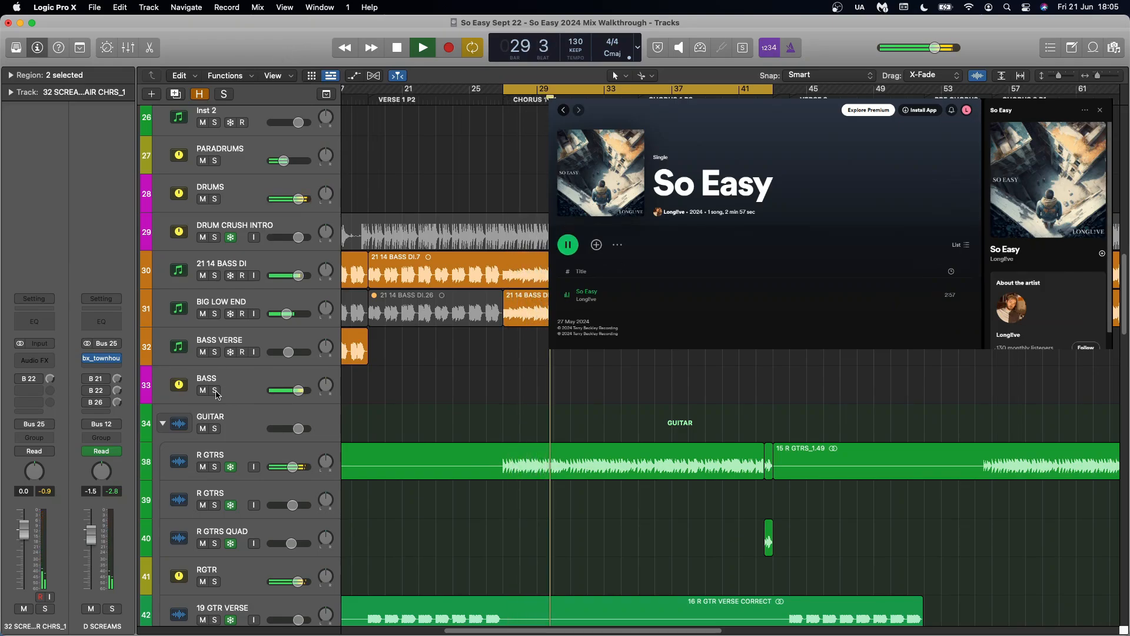
pyautogui.click(215, 391)
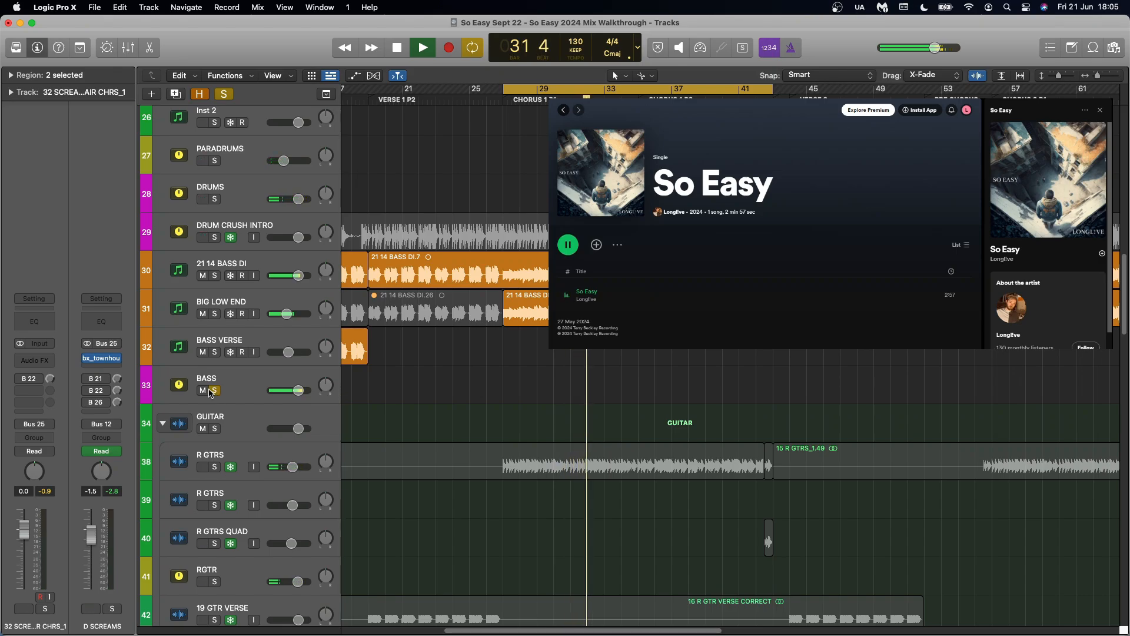
pyautogui.press('space')
pyautogui.click(214, 391)
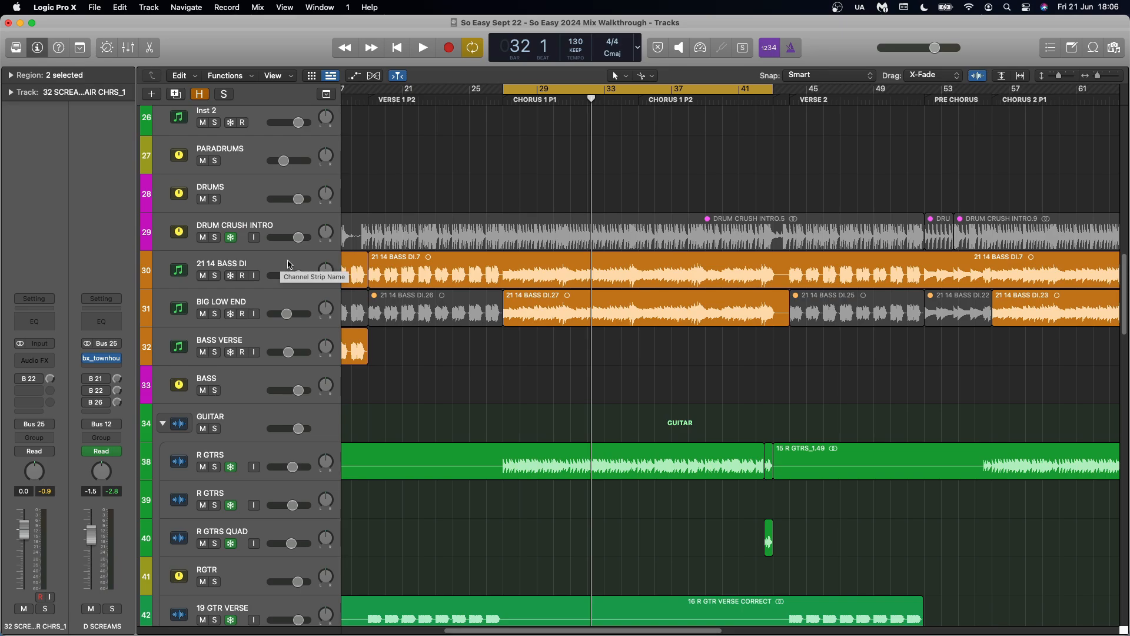
# Compare the plug-in chains on the 21 14 BASS DI and BIG LOW END tracks.
pyautogui.click(288, 265)
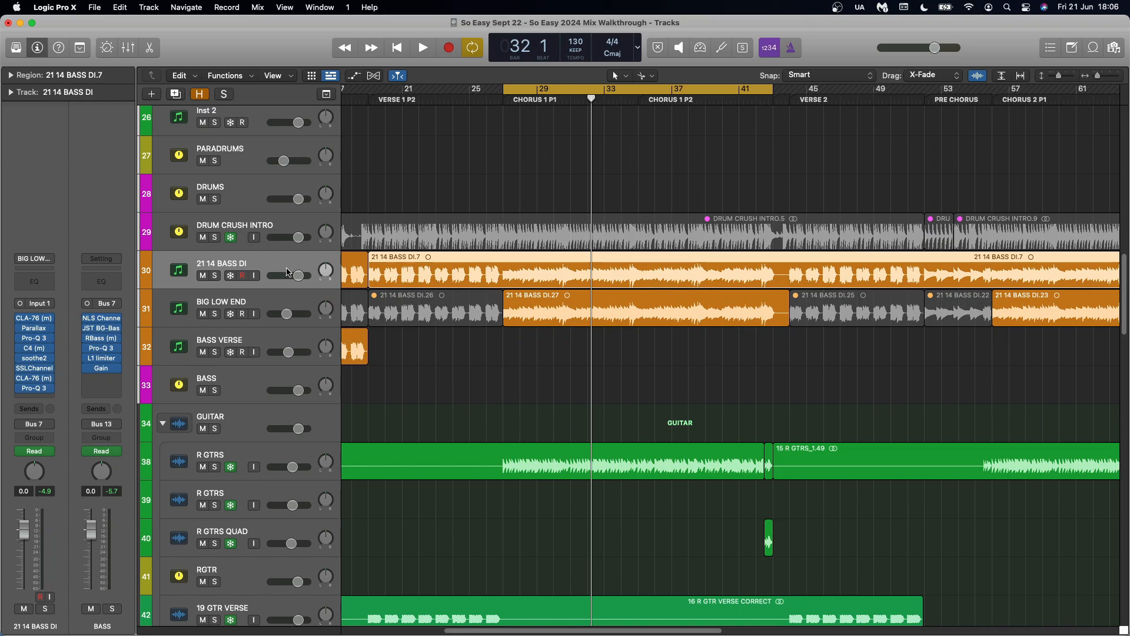
pyautogui.click(281, 304)
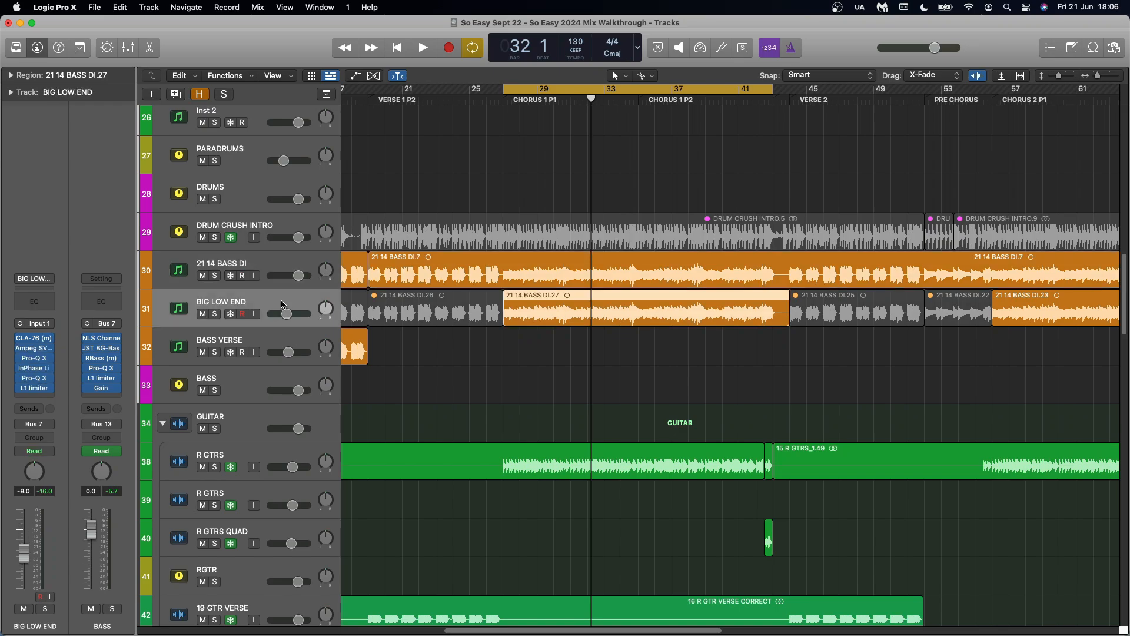
pyautogui.click(287, 264)
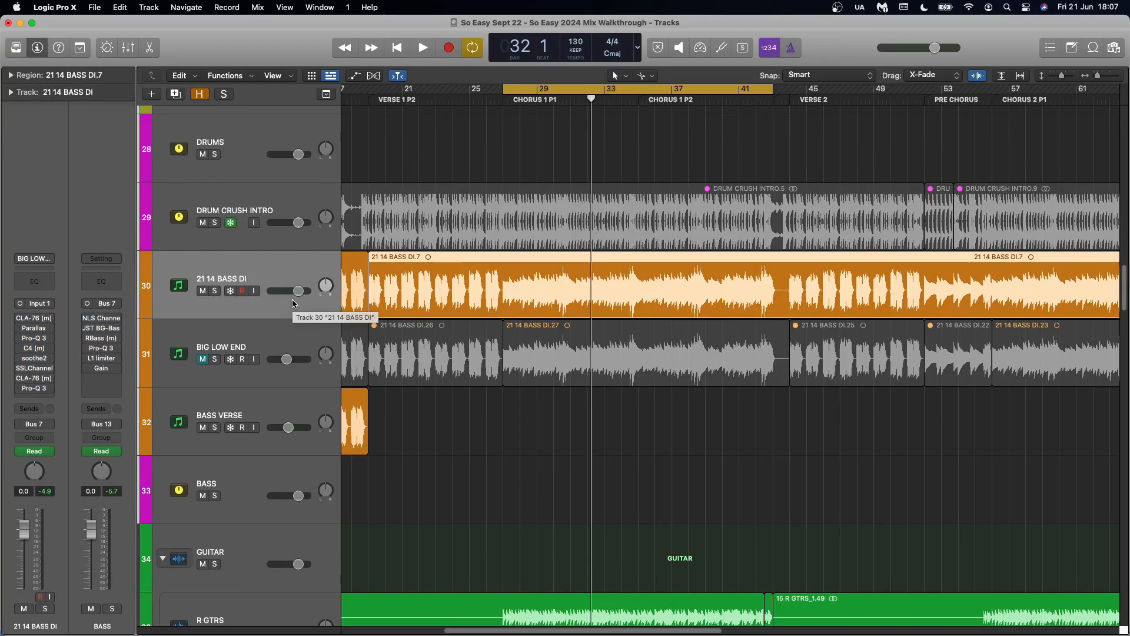
# Solo the 21 14 BASS DI track and play back its first chorus.
pyautogui.click(215, 290)
pyautogui.press('space')
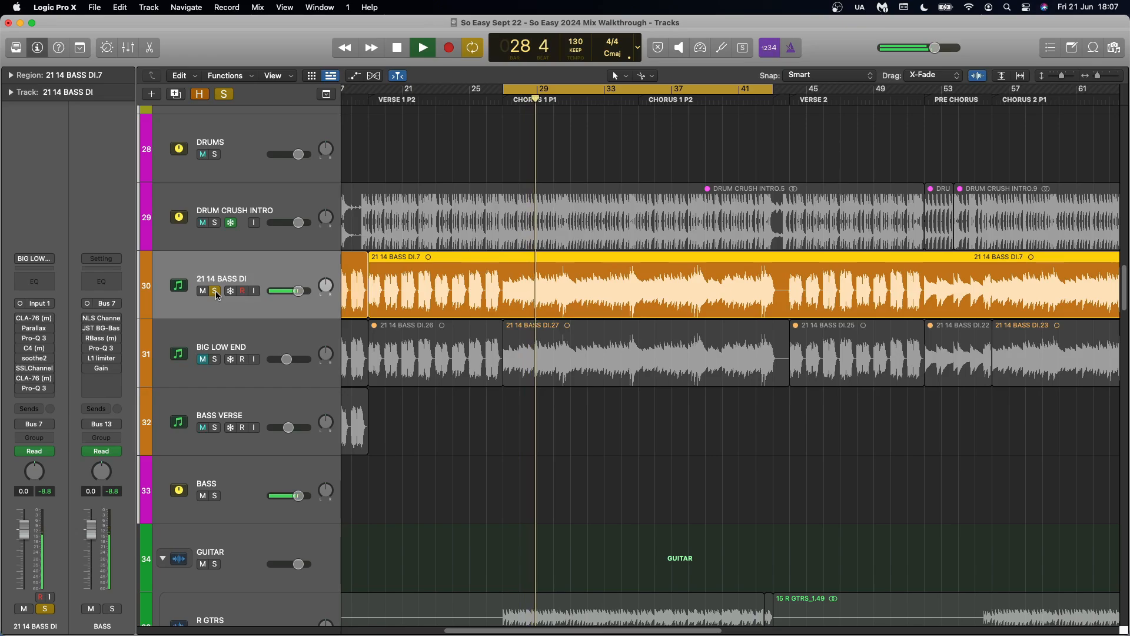
pyautogui.press('space')
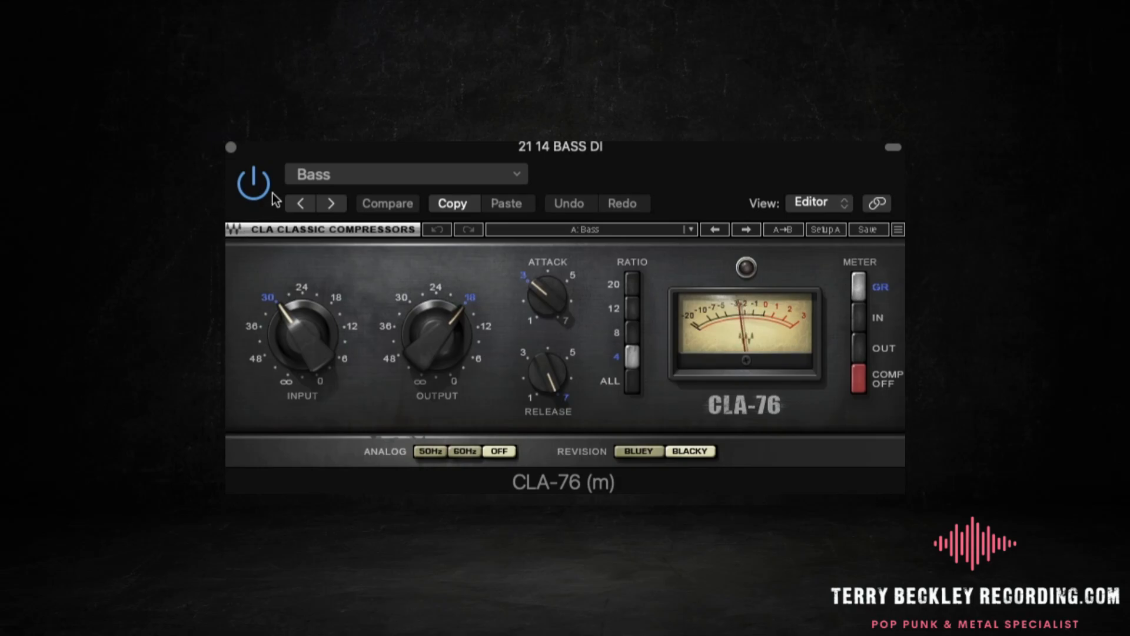
# Compare the bass DI with the CLA-76 compressor bypassed and enabled, and examine its release, attack and ratio settings.
pyautogui.click(253, 184)
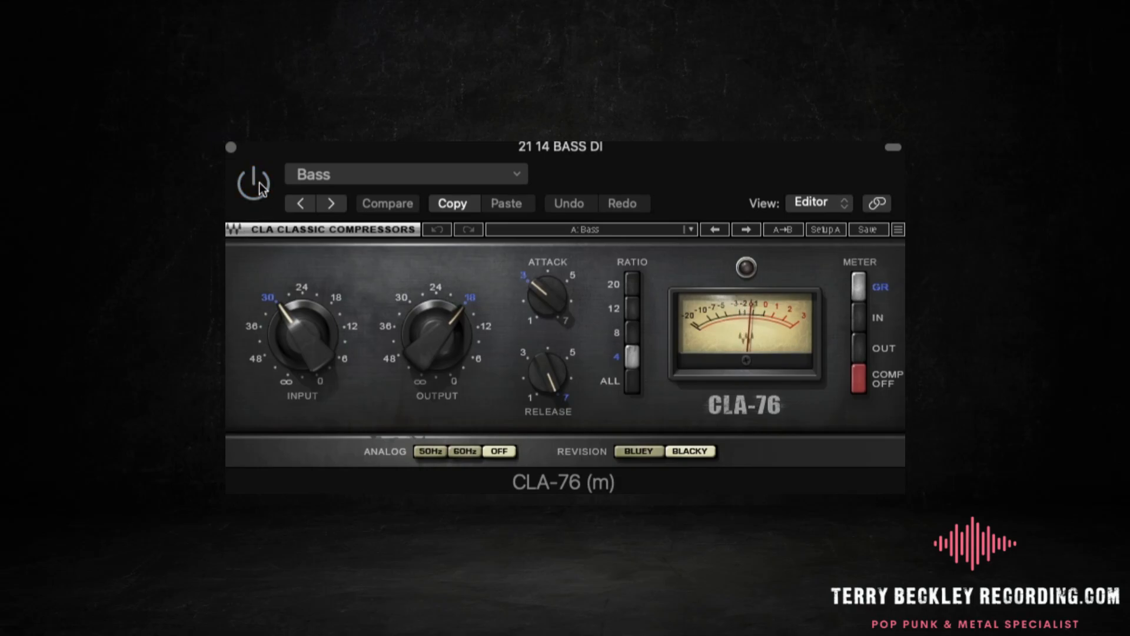
pyautogui.click(260, 184)
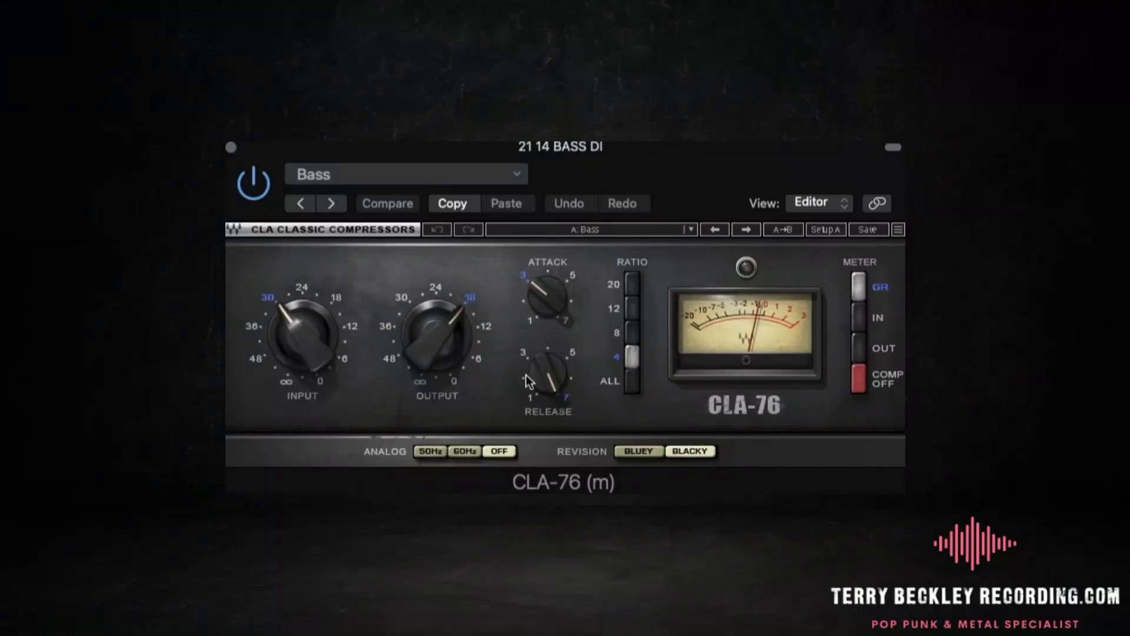
pyautogui.click(550, 380)
pyautogui.click(542, 307)
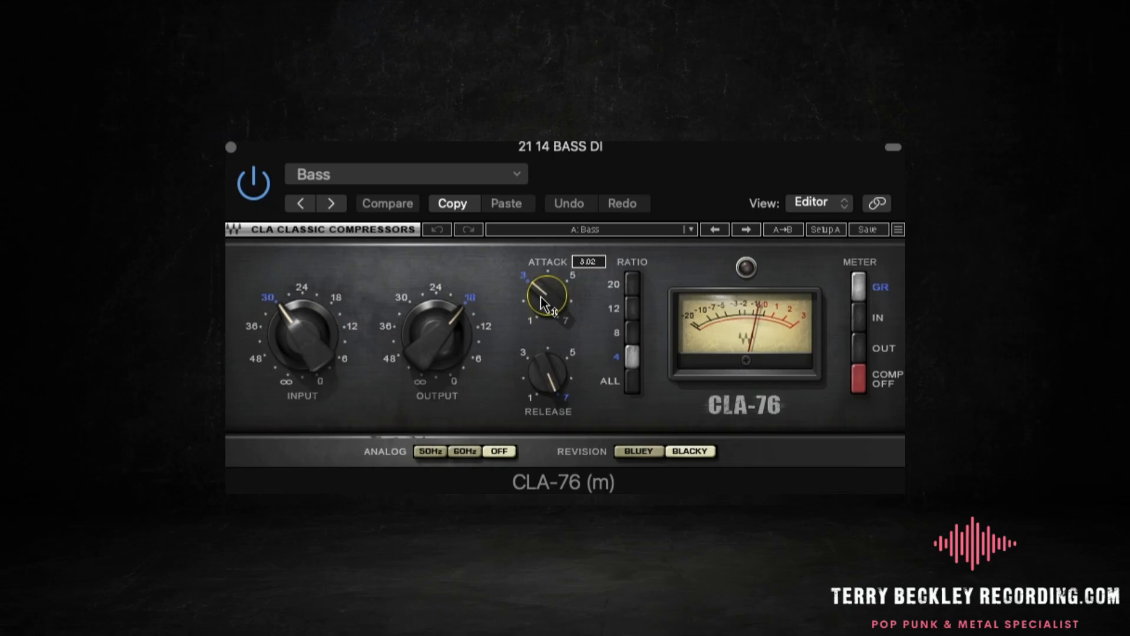
pyautogui.click(636, 359)
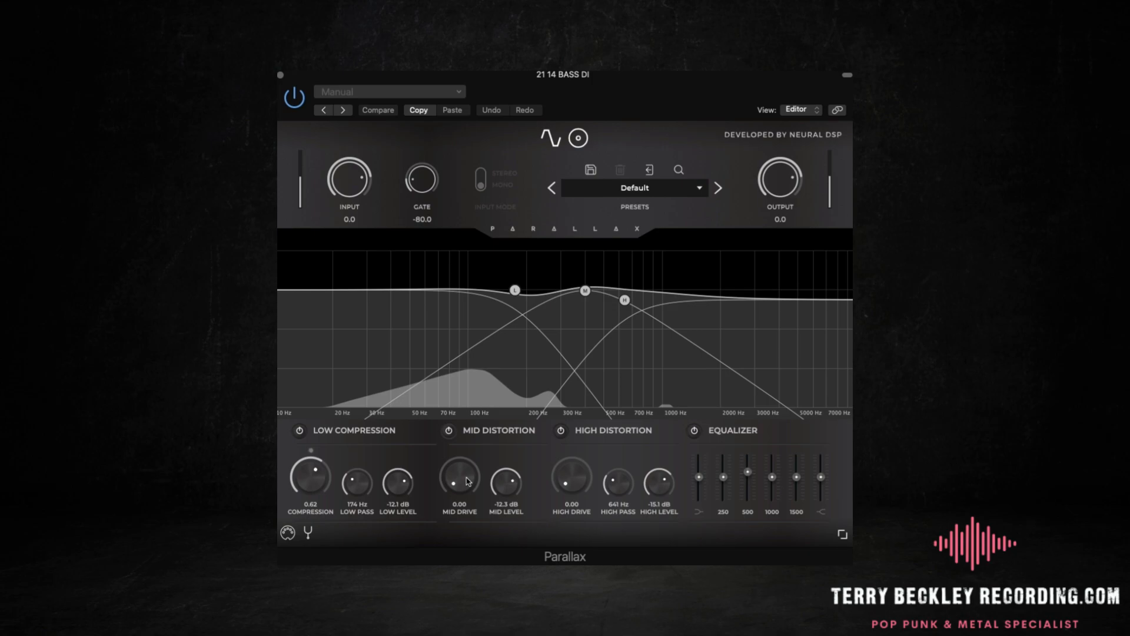
# Examine the low compression amount and the 500 Hz equalizer band in Parallax on the bass DI.
pyautogui.click(310, 477)
pyautogui.click(748, 472)
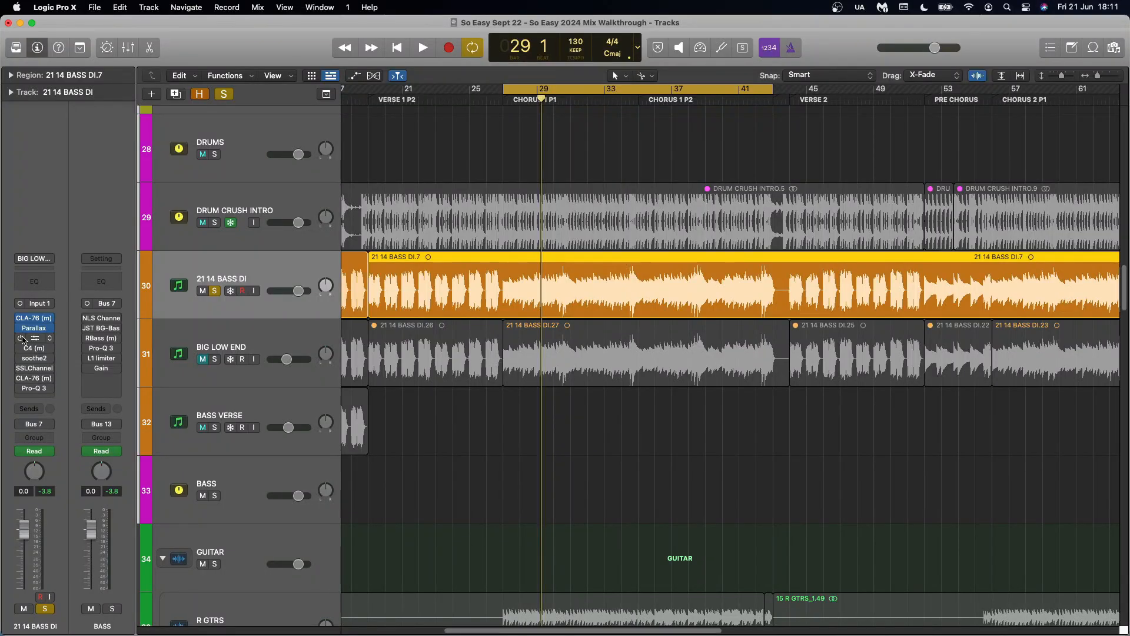
# Open the first Pro-Q 3 on the bass DI track and inspect the settings of its EQ bands.
pyautogui.click(37, 339)
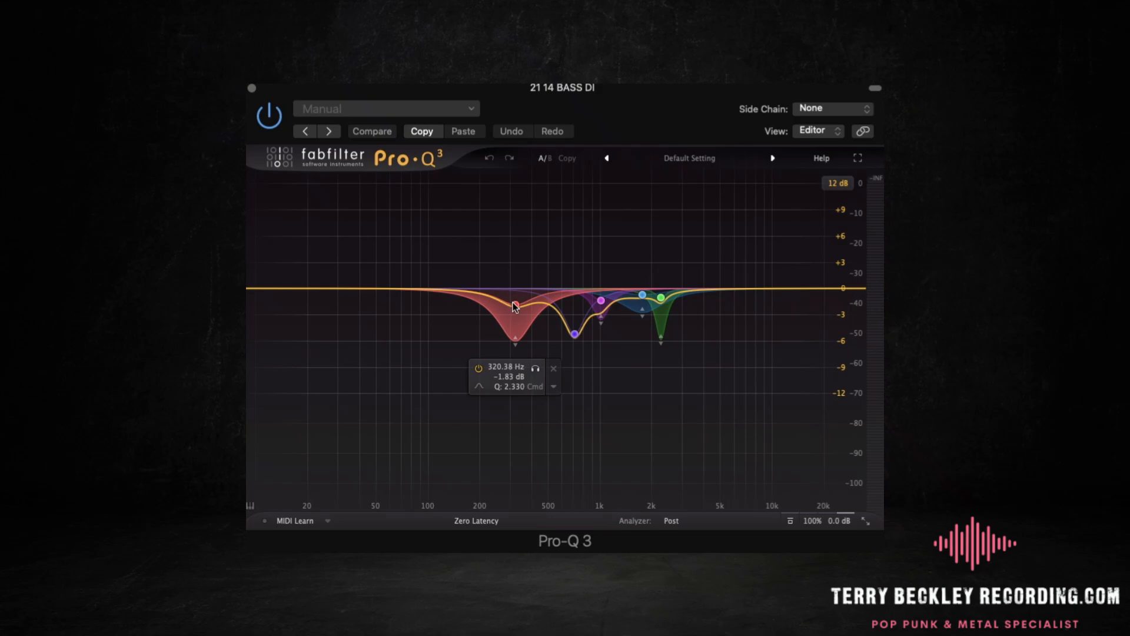
pyautogui.moveTo(573, 334)
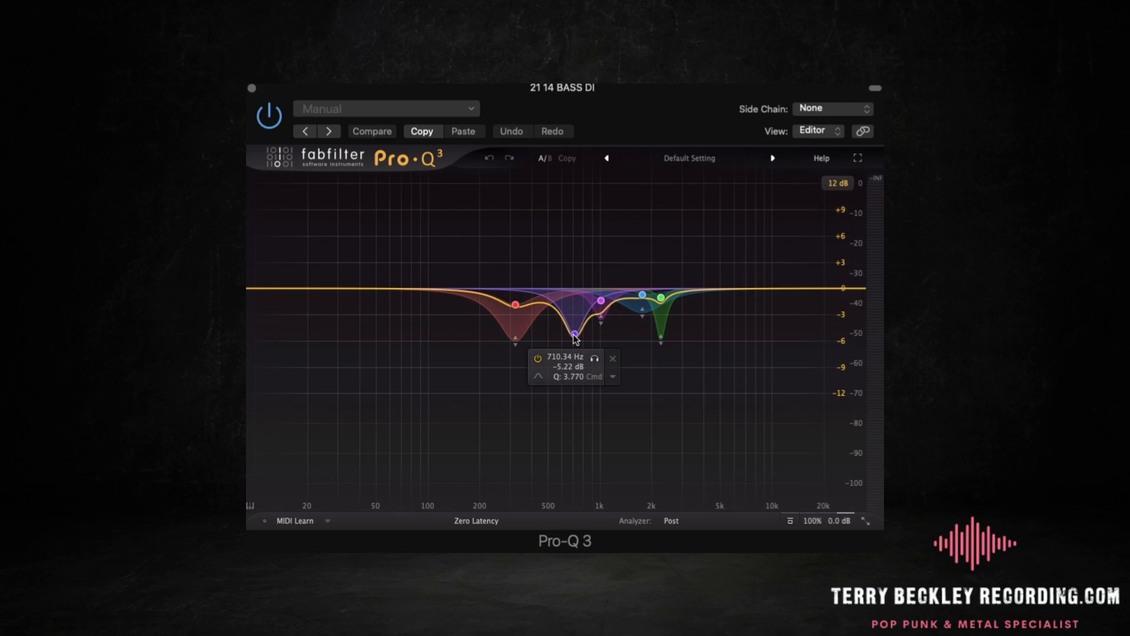
pyautogui.moveTo(603, 313)
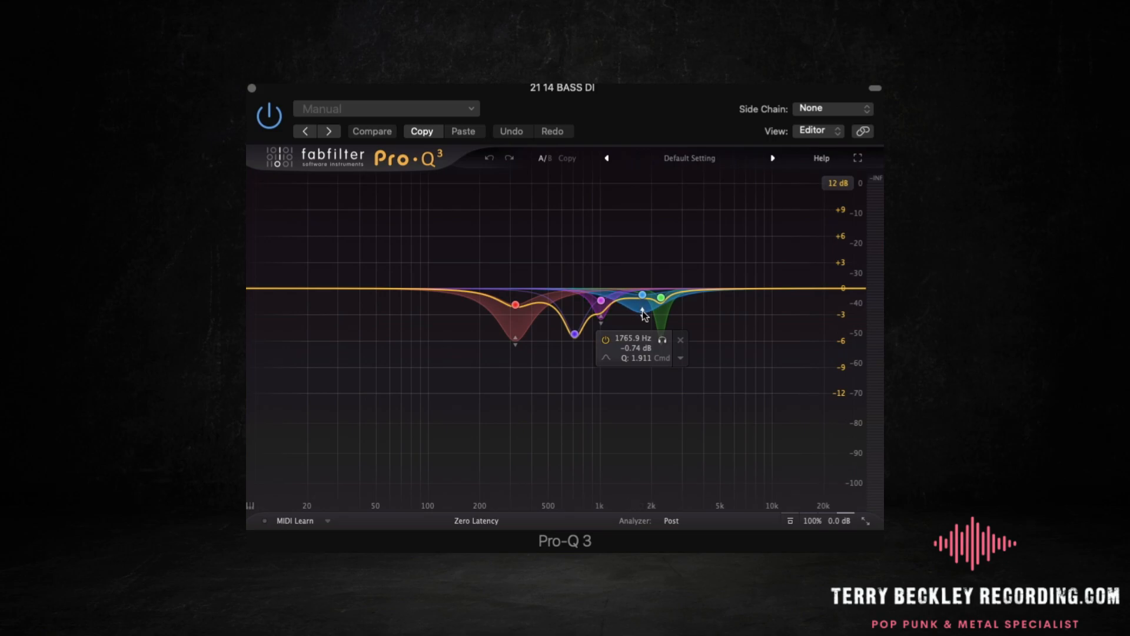
pyautogui.moveTo(657, 312)
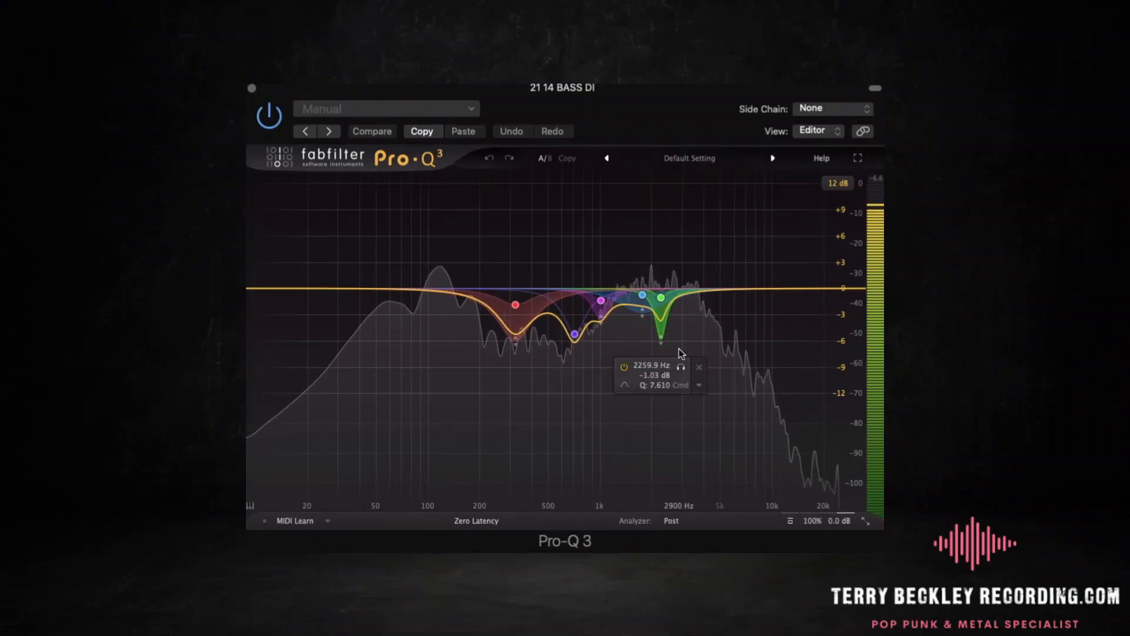
# Audition the Pro-Q 3 bands at 2259.9 Hz, 1765.9 Hz and 1013.9 Hz in solo, one after another.
pyautogui.click(681, 367)
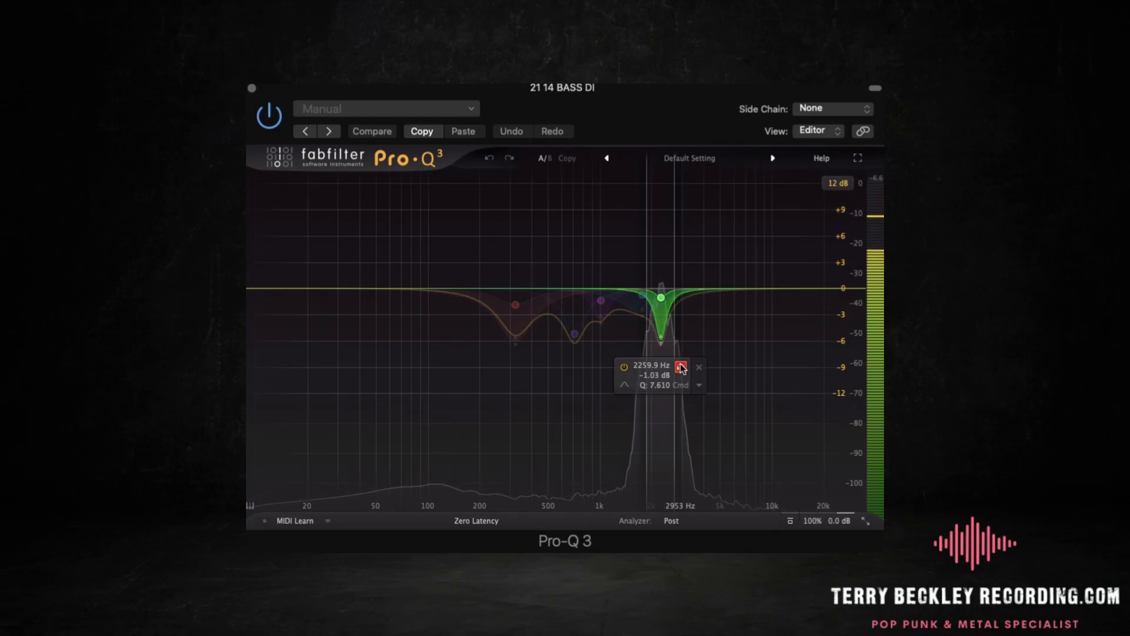
pyautogui.click(680, 368)
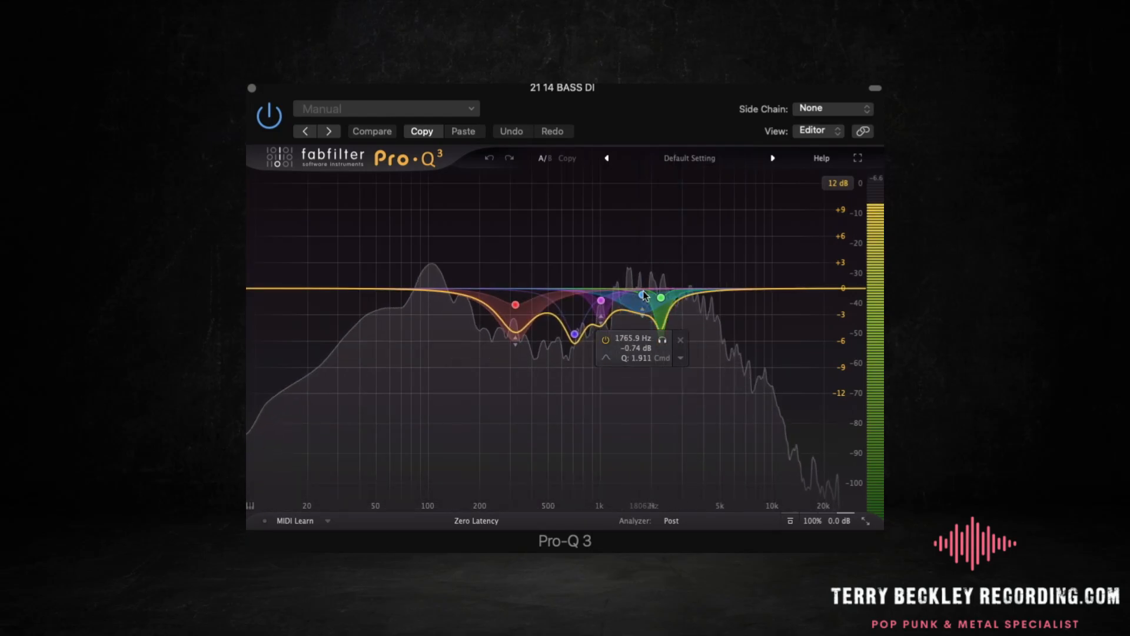
pyautogui.click(662, 340)
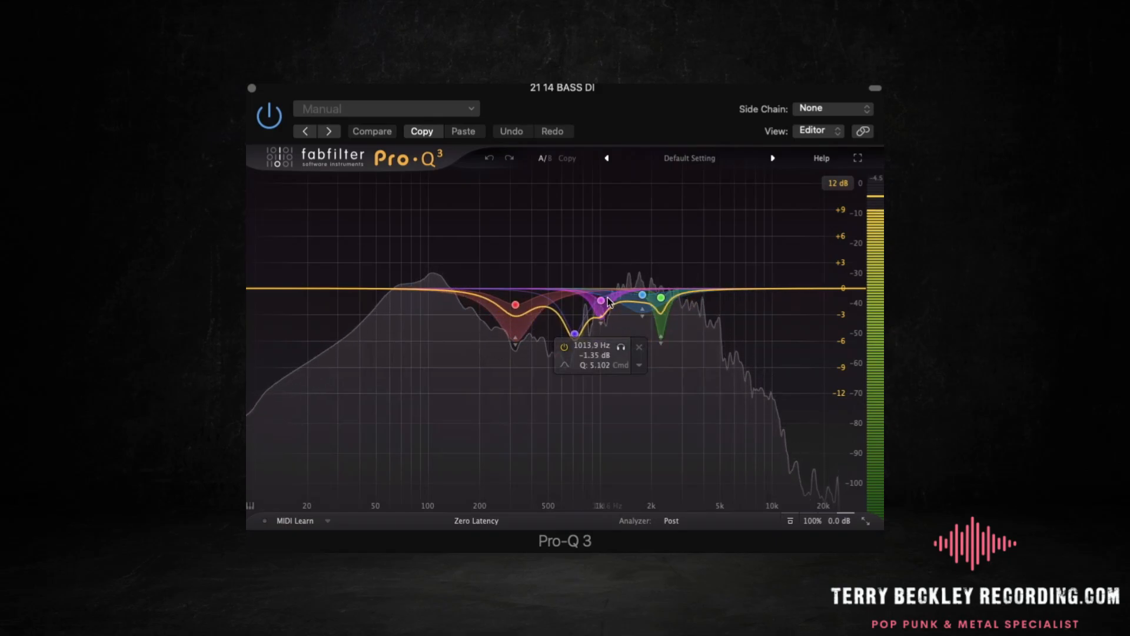
pyautogui.click(621, 348)
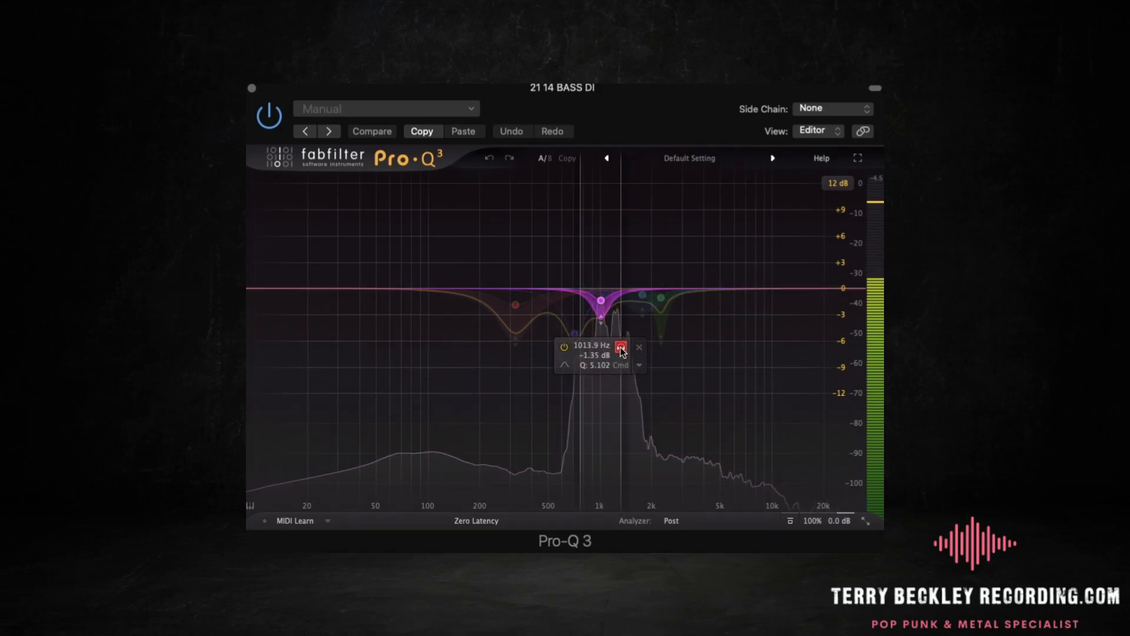
pyautogui.click(621, 347)
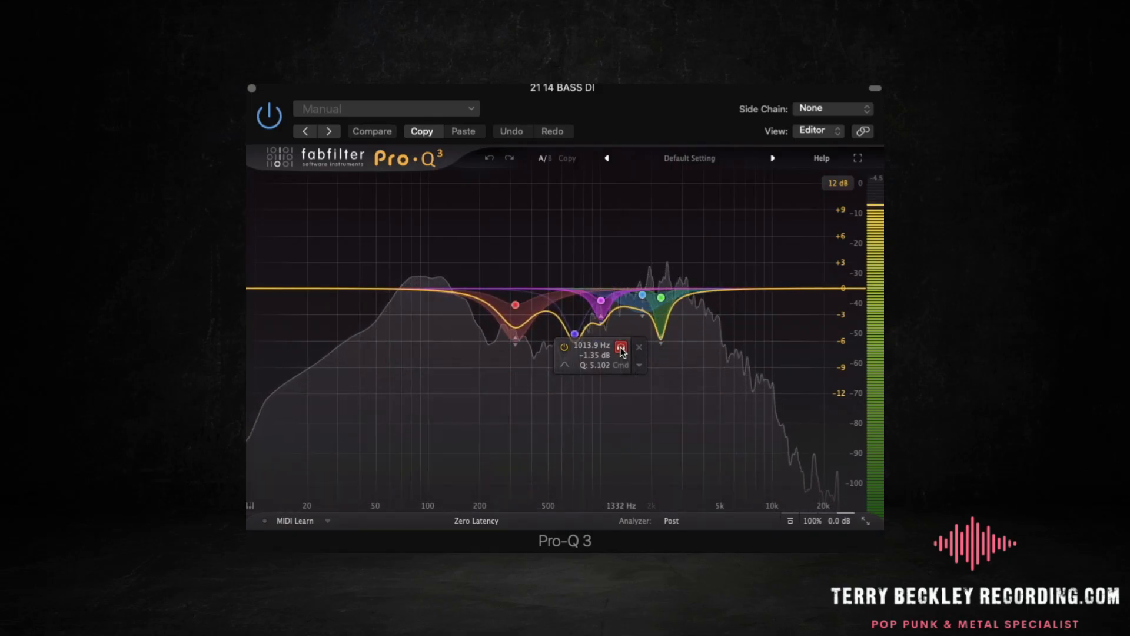
pyautogui.press('space')
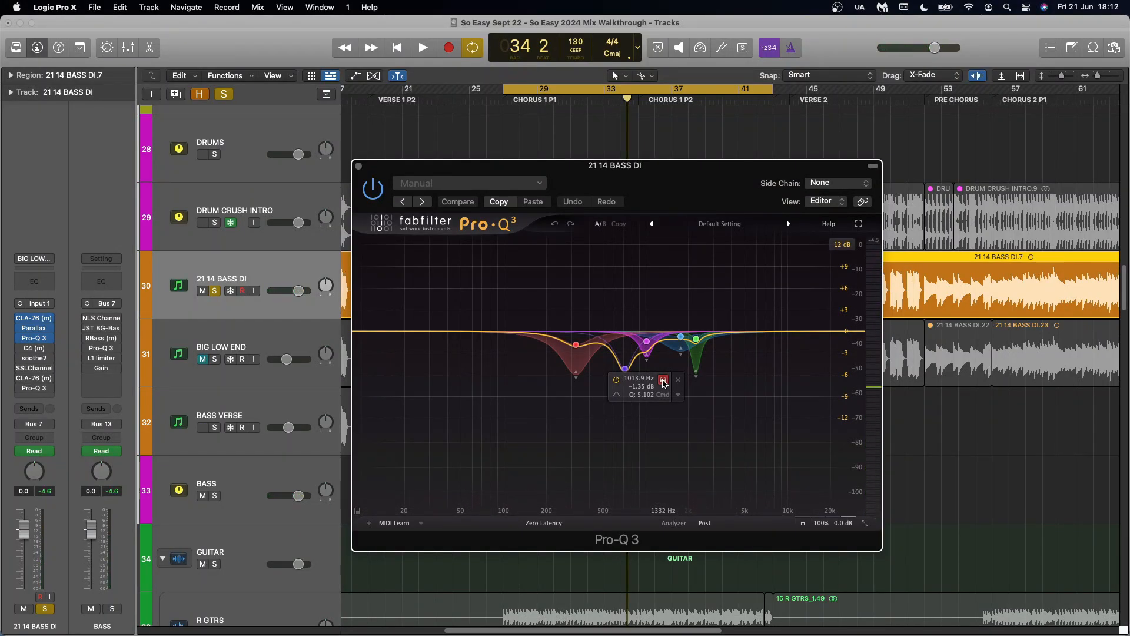
pyautogui.click(664, 383)
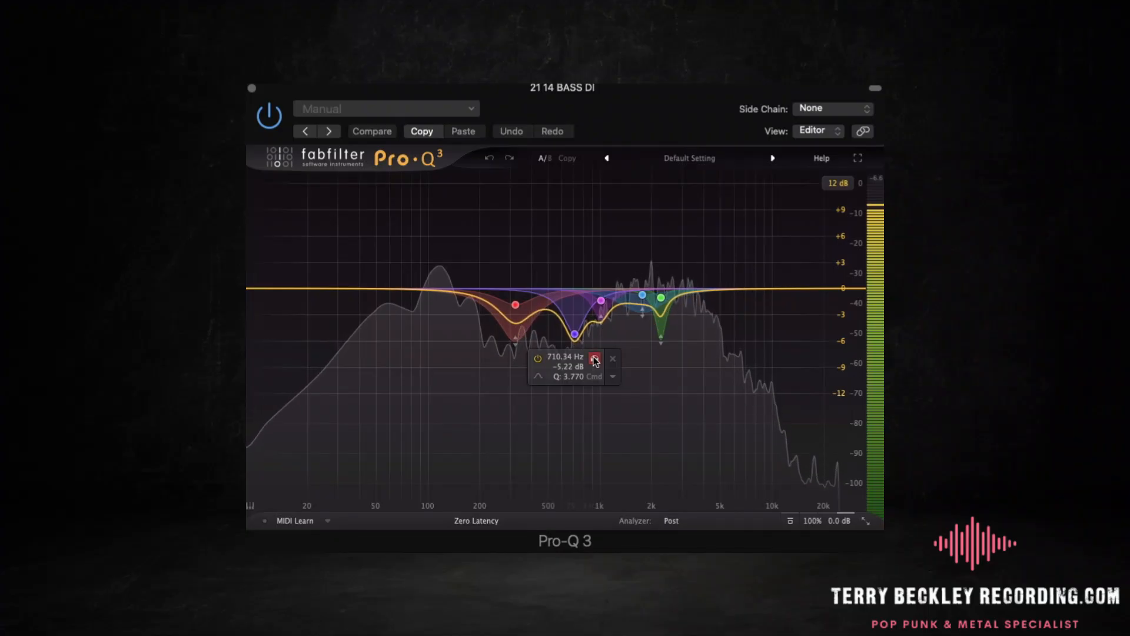
# Audition the 710.34 Hz band of Pro-Q 3 in solo during playback, and release it.
pyautogui.click(641, 394)
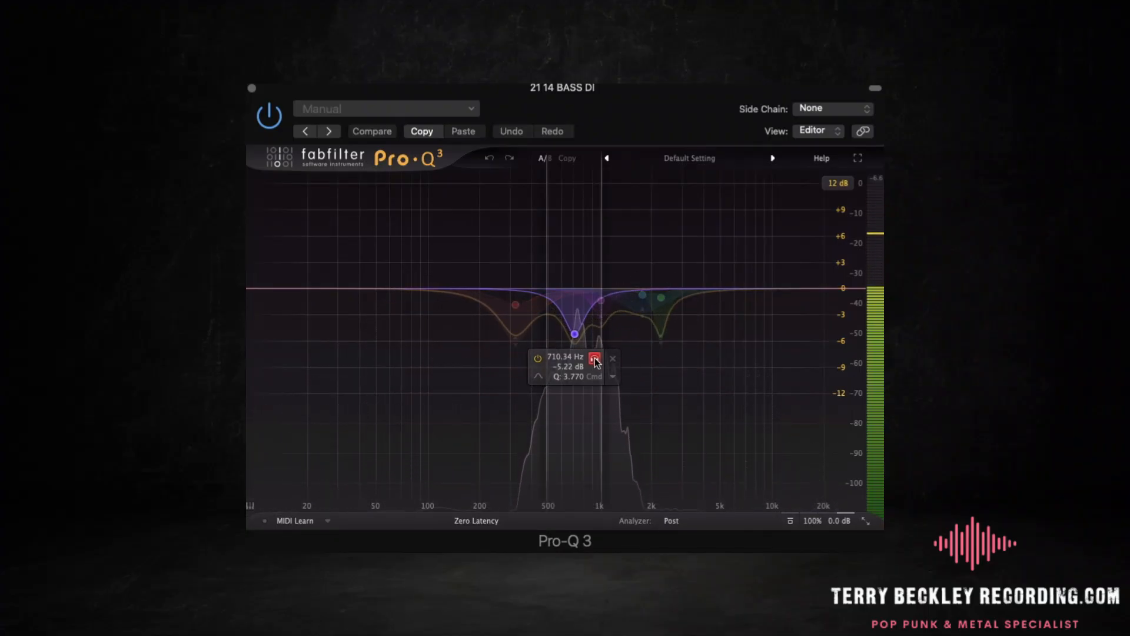
pyautogui.moveTo(595, 361); pyautogui.dragTo(595, 361)
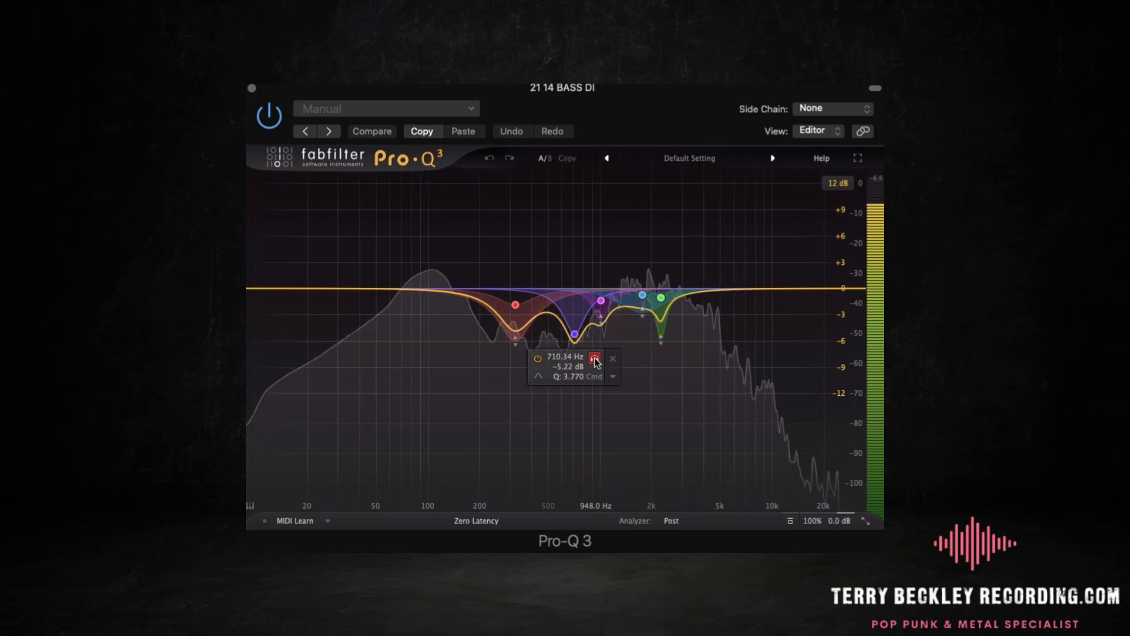
pyautogui.press('space')
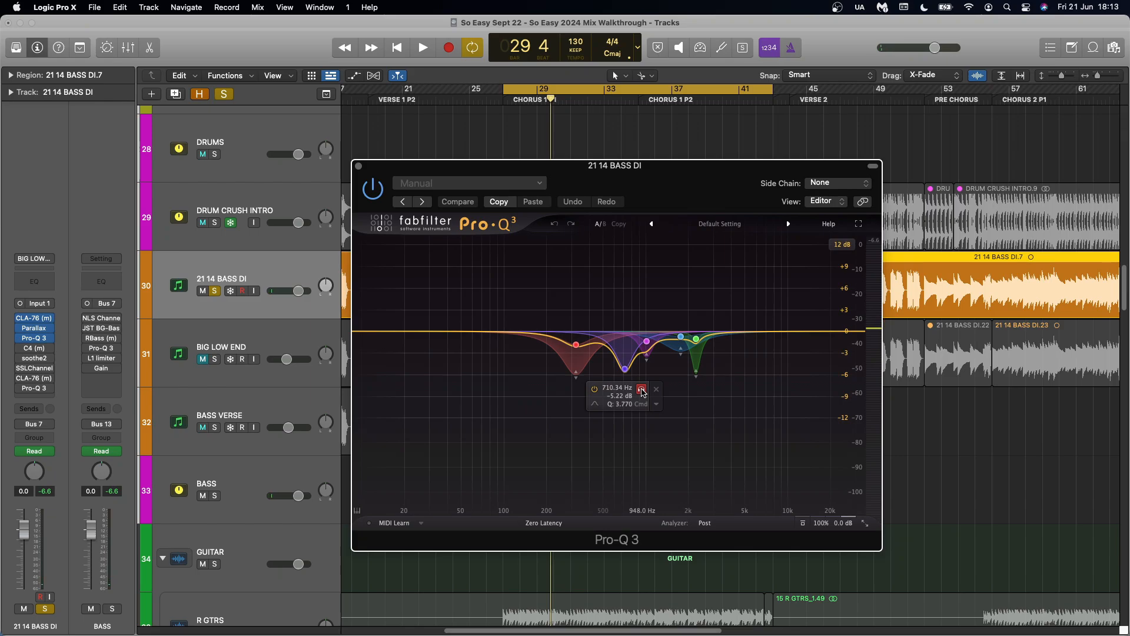
# Audition the dynamic 320.38 Hz band of Pro-Q 3 in solo twice, comparing it with the full bass signal.
pyautogui.moveTo(576, 351)
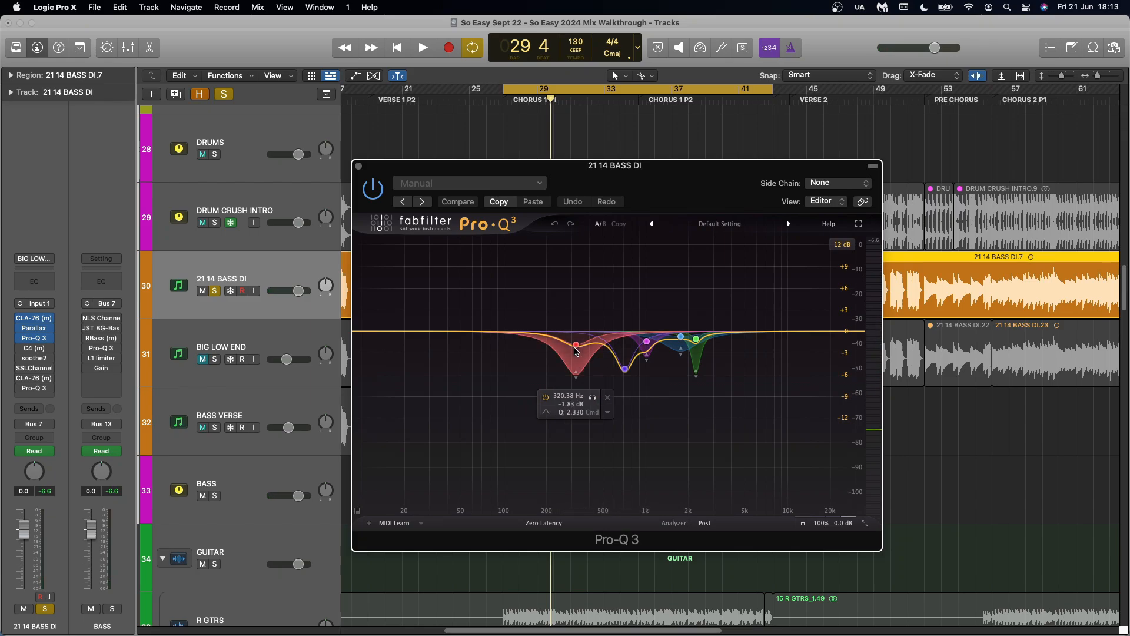
pyautogui.click(535, 370)
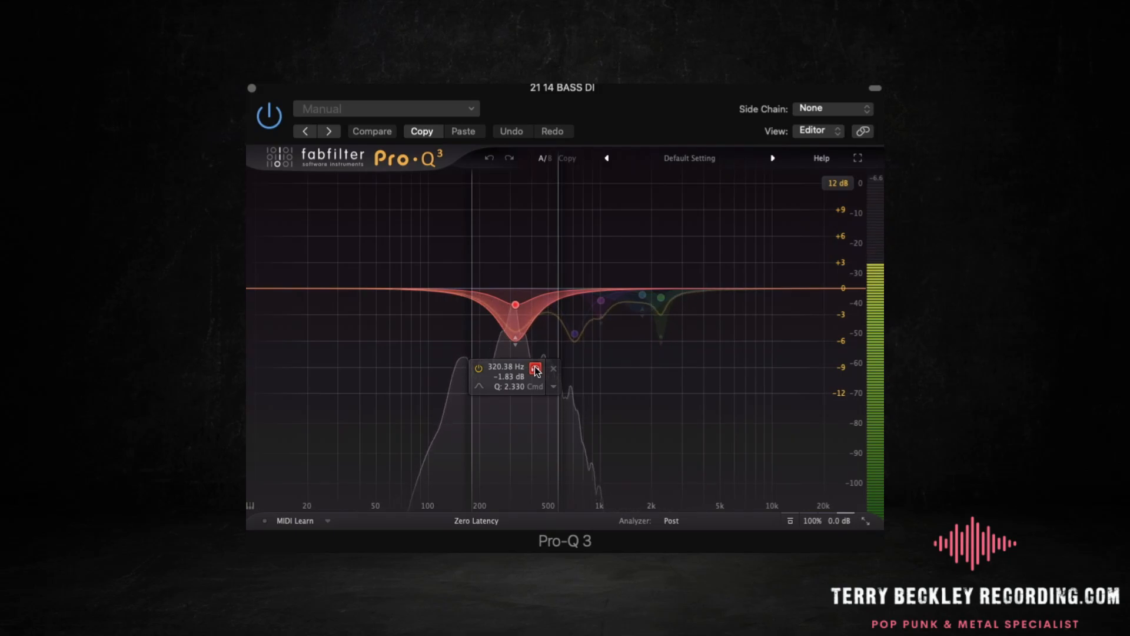
pyautogui.click(535, 370)
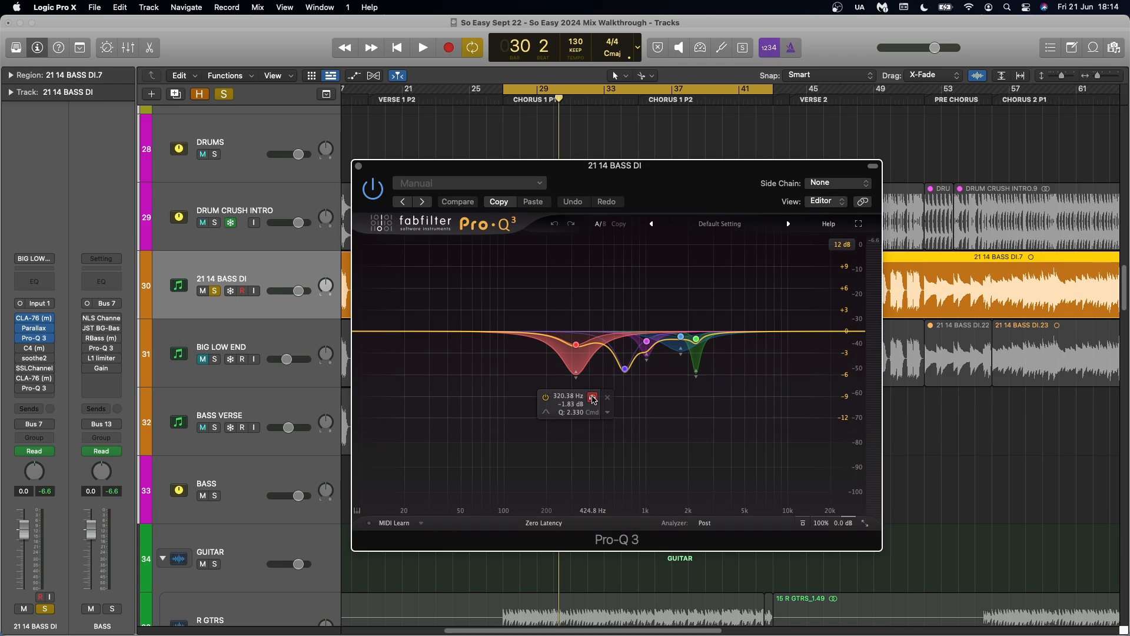
pyautogui.press('space')
pyautogui.click(593, 400)
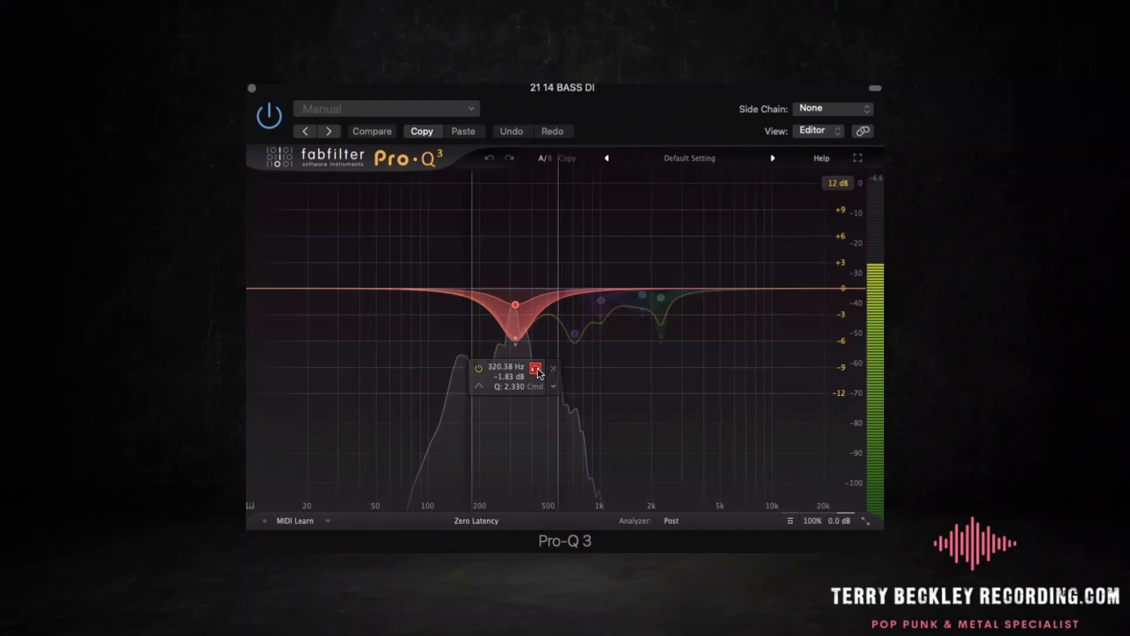
pyautogui.click(536, 369)
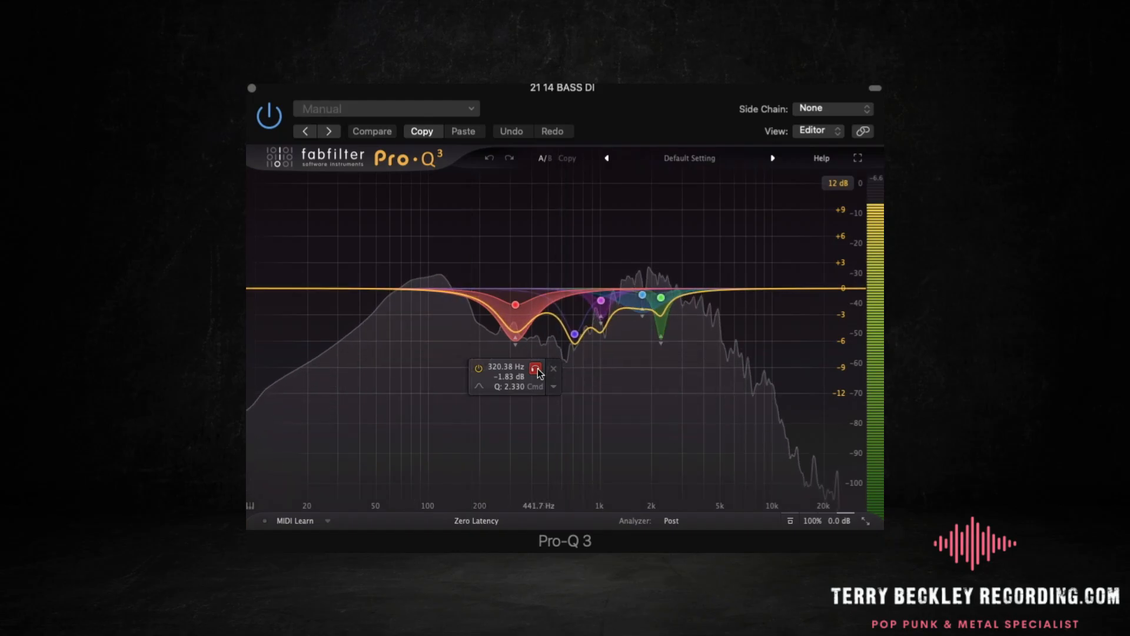
# Compare the bass DI during playback with the whole Pro-Q 3 bypassed and active, twice, and close the plug-in.
pyautogui.press('space')
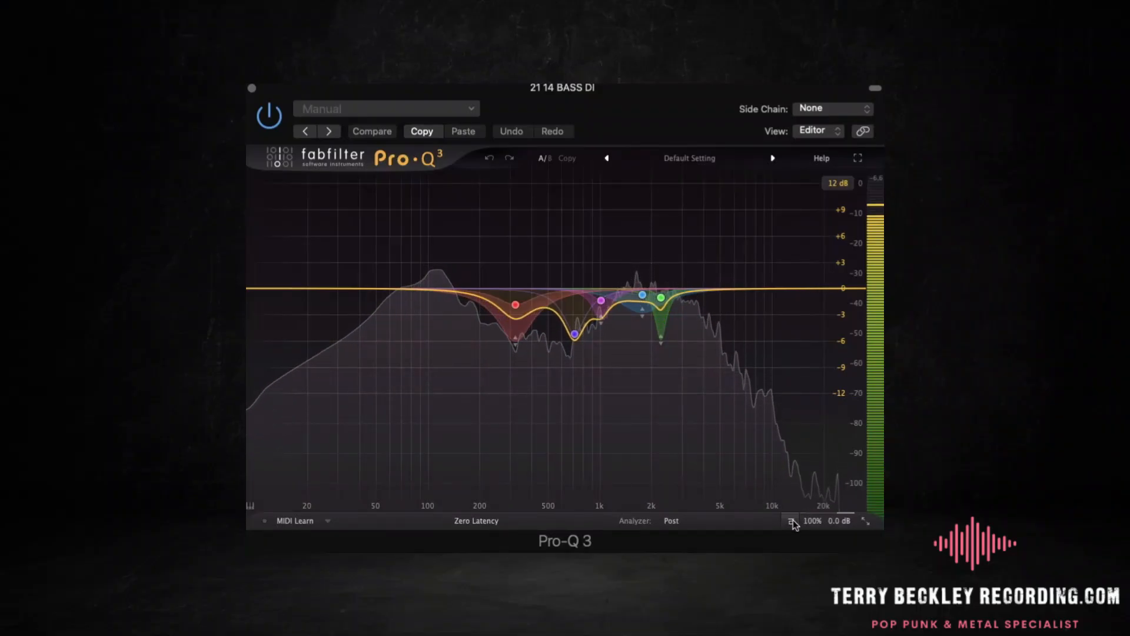
pyautogui.click(792, 521)
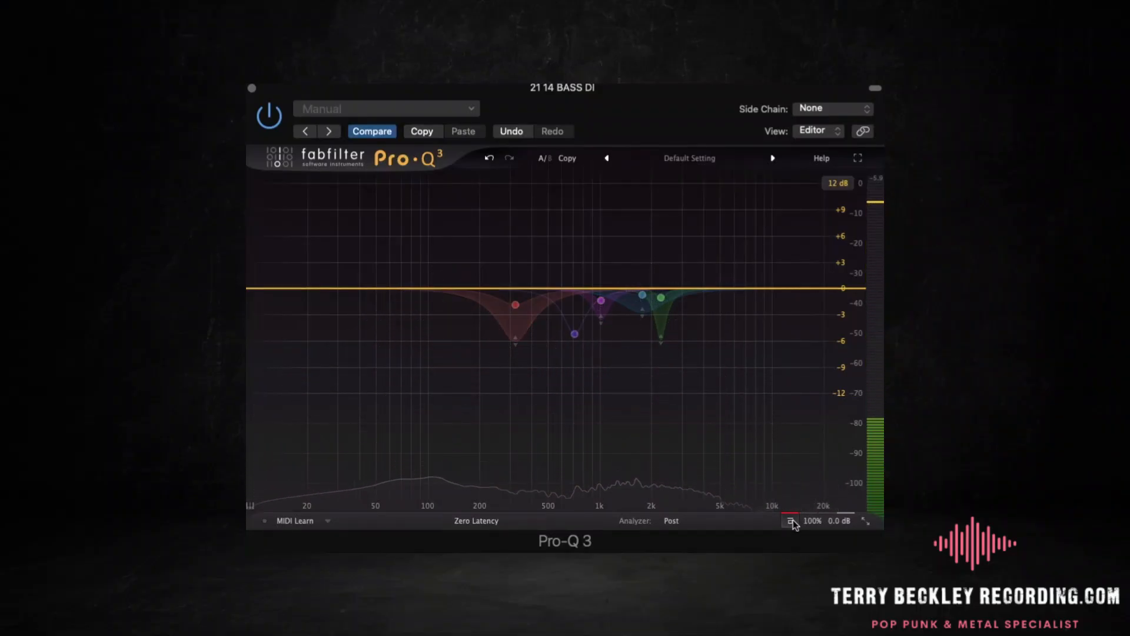
pyautogui.click(791, 521)
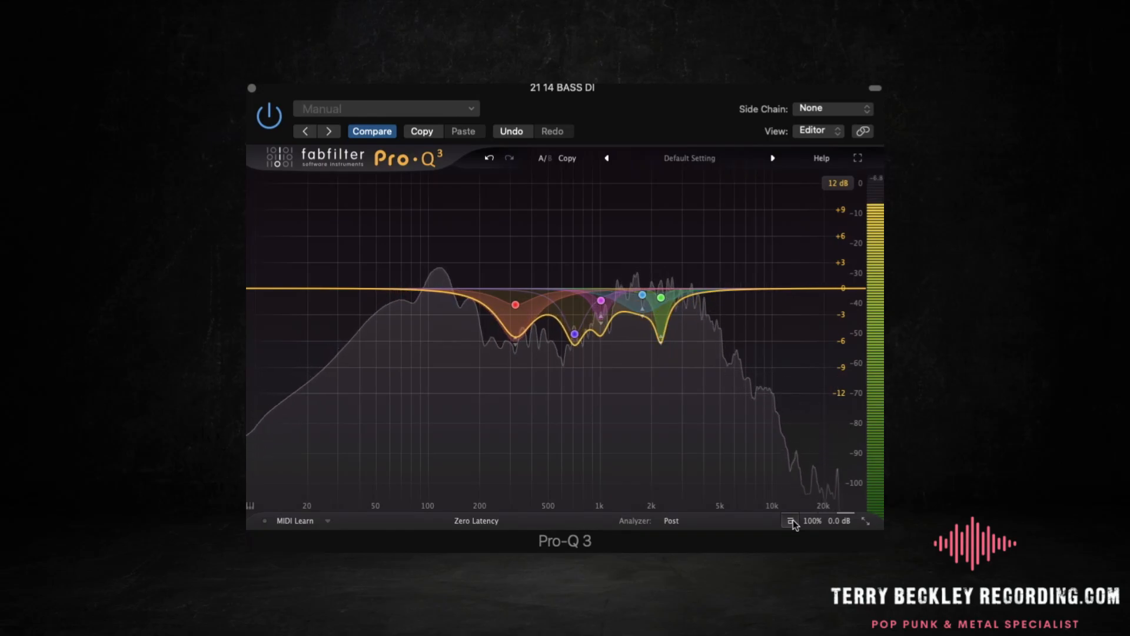
pyautogui.click(791, 521)
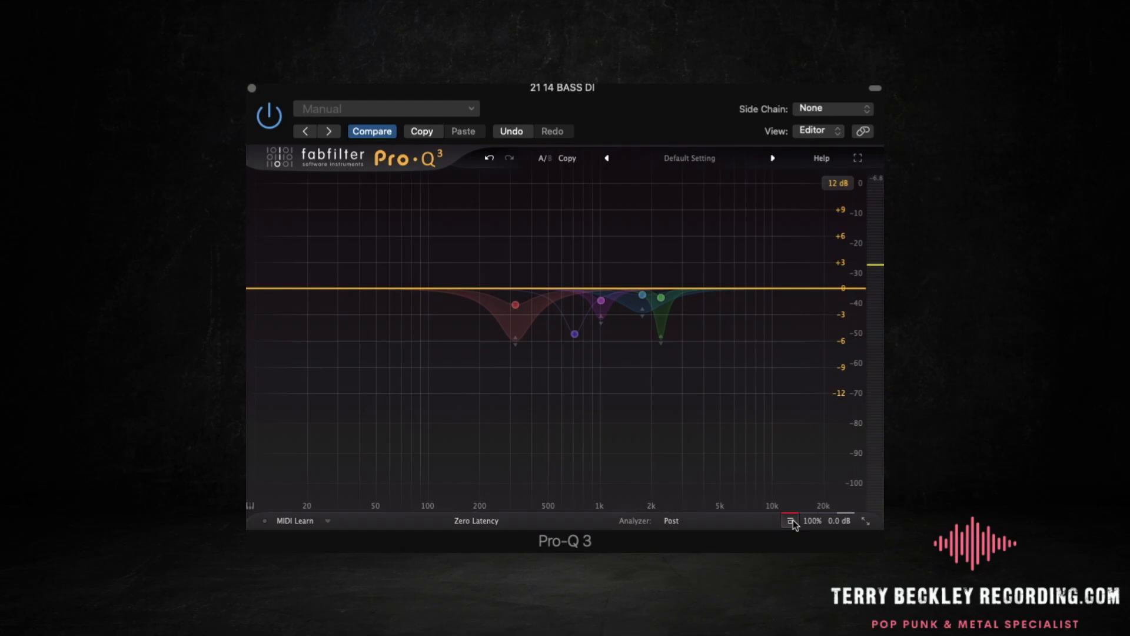
pyautogui.click(791, 520)
pyautogui.moveTo(575, 334)
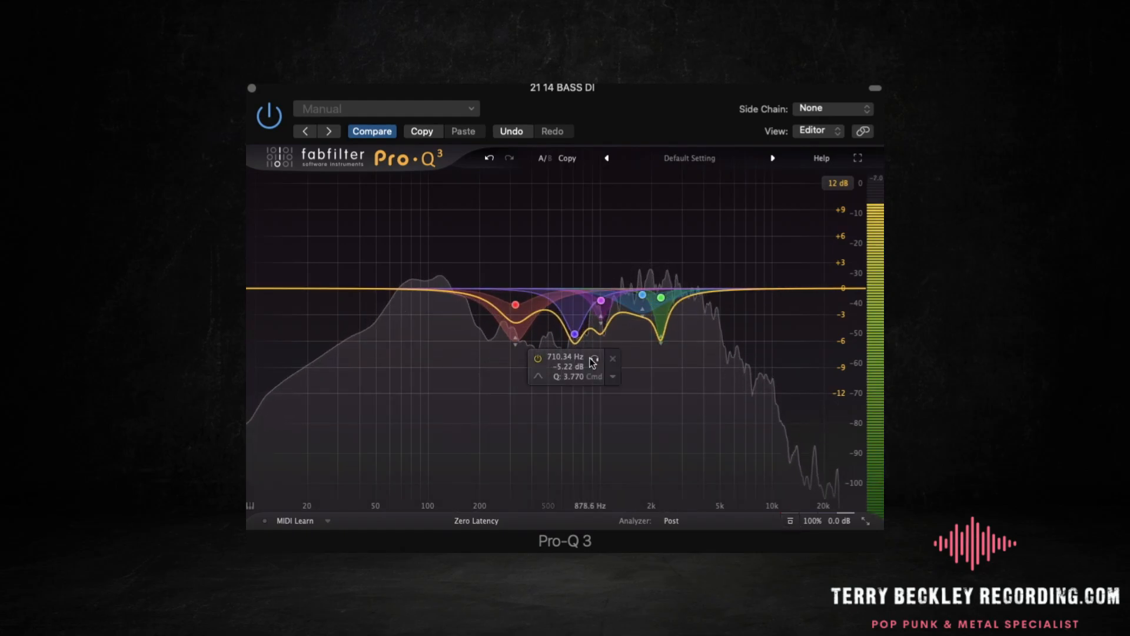
pyautogui.press('space')
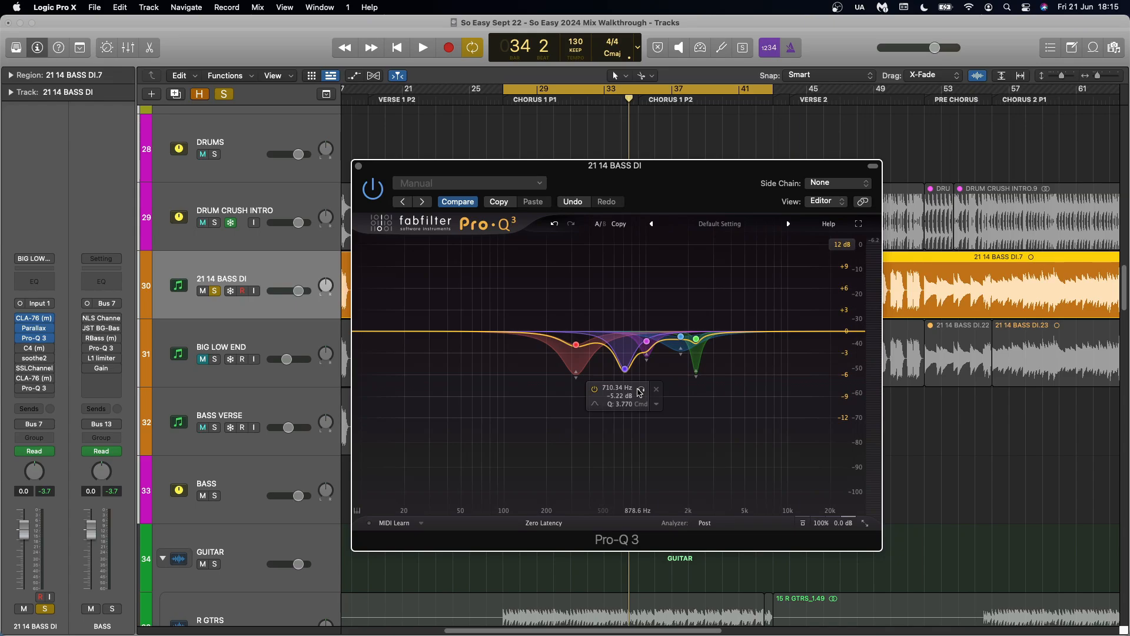
pyautogui.press('super+w')
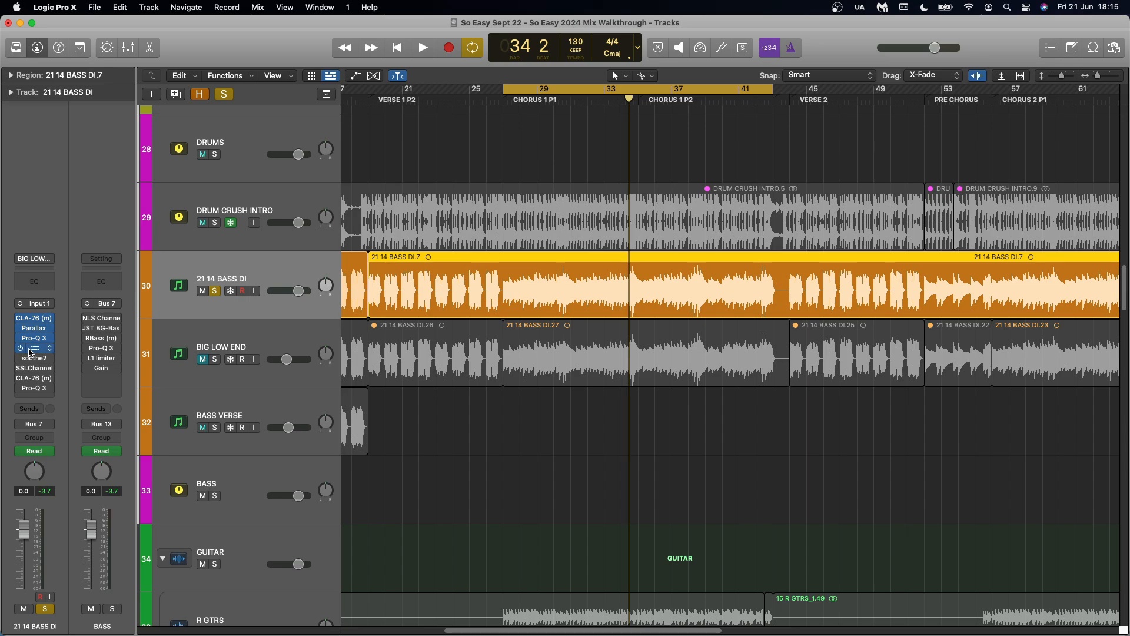
# Open the C4 multiband processor on the bass DI track, inspect its band settings, and close it.
pyautogui.click(35, 348)
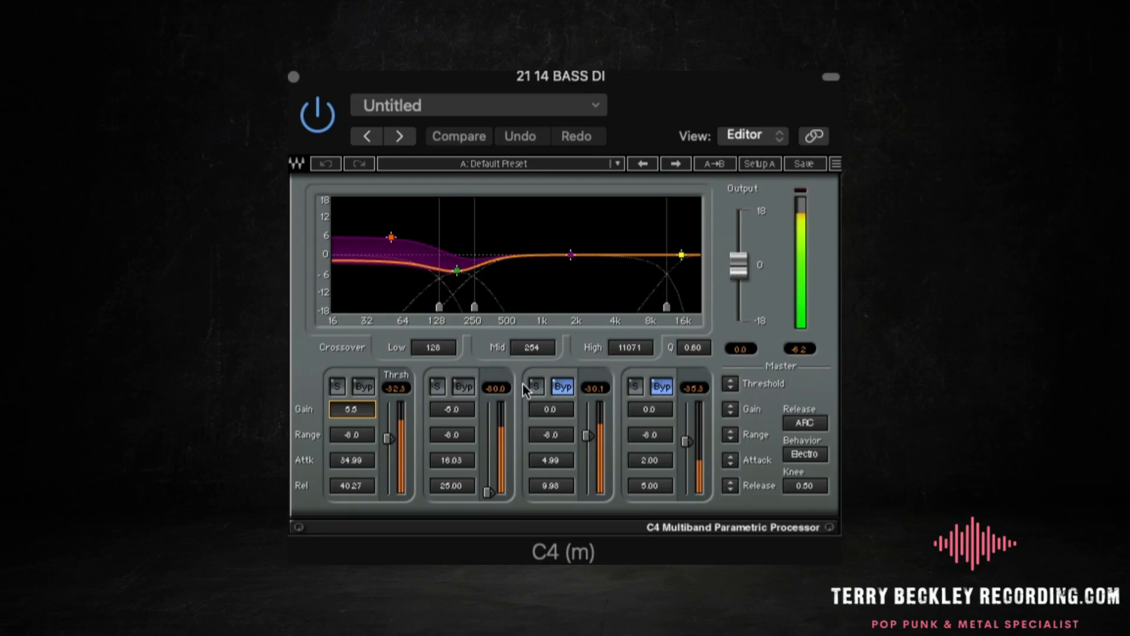
pyautogui.click(489, 496)
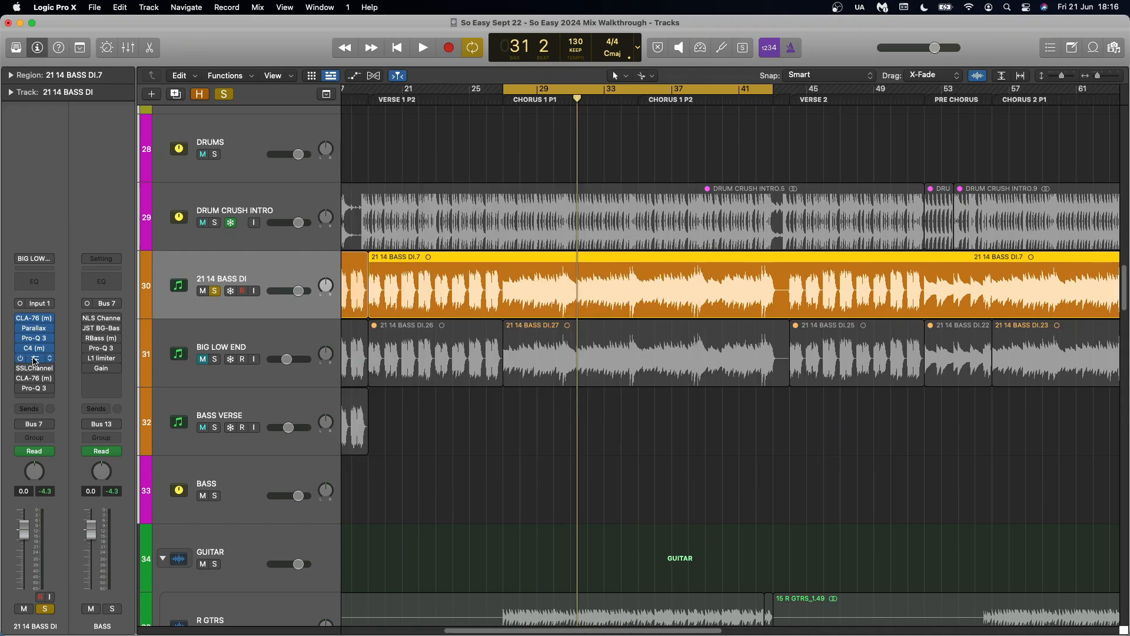
# Open soothe2 on the bass DI track, compare it with bypass, audition its delta signal, and close it.
pyautogui.click(34, 358)
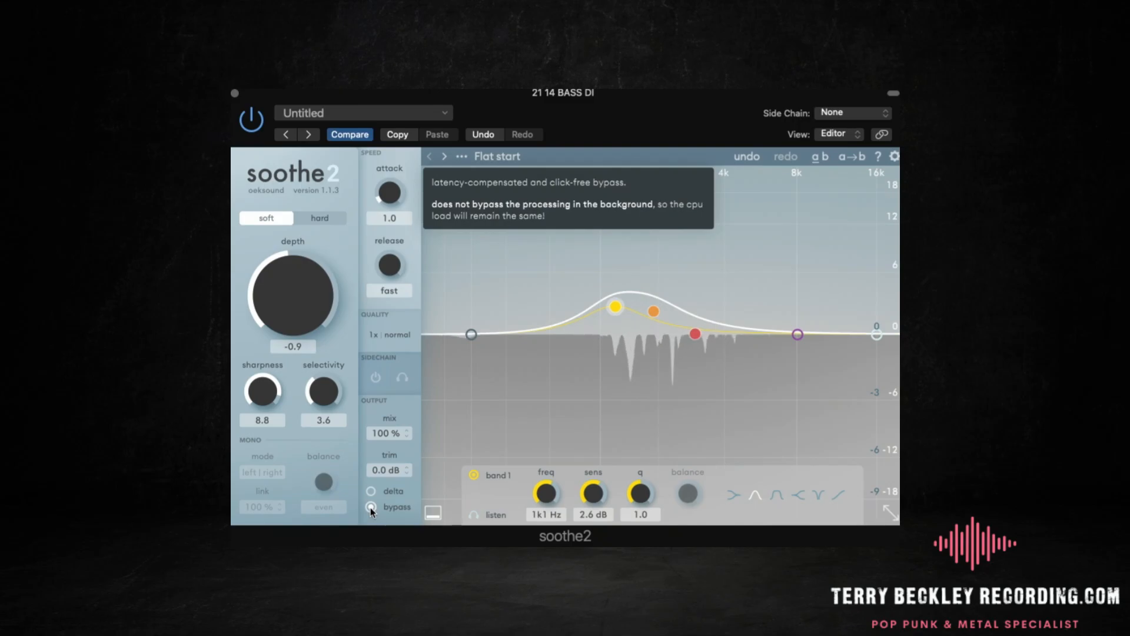
pyautogui.click(371, 507)
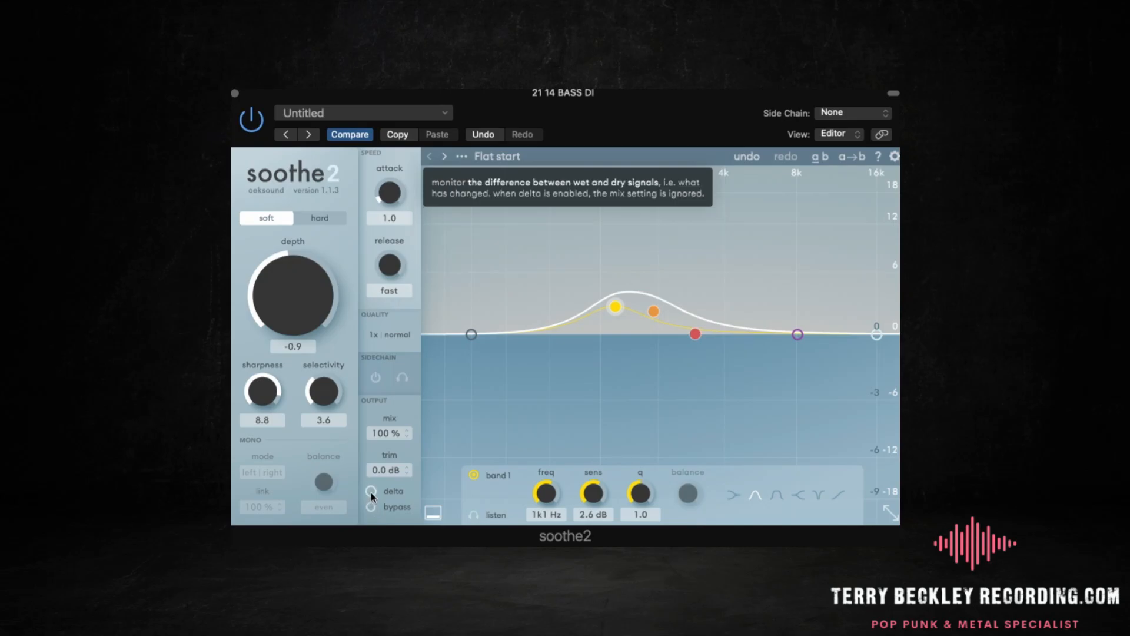
pyautogui.click(371, 492)
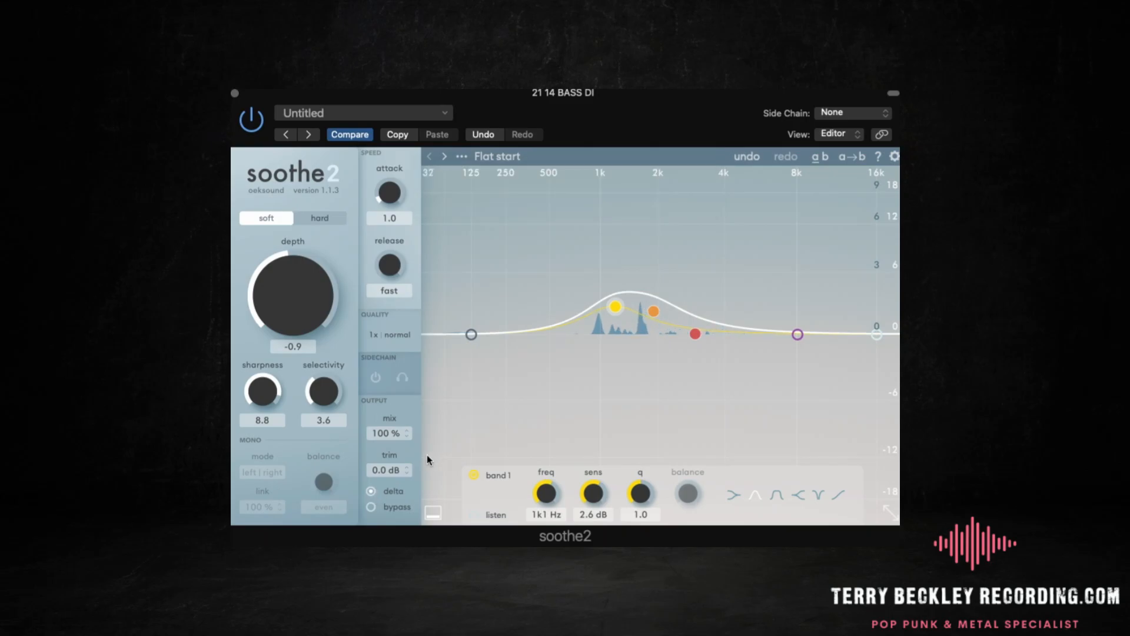
pyautogui.click(372, 492)
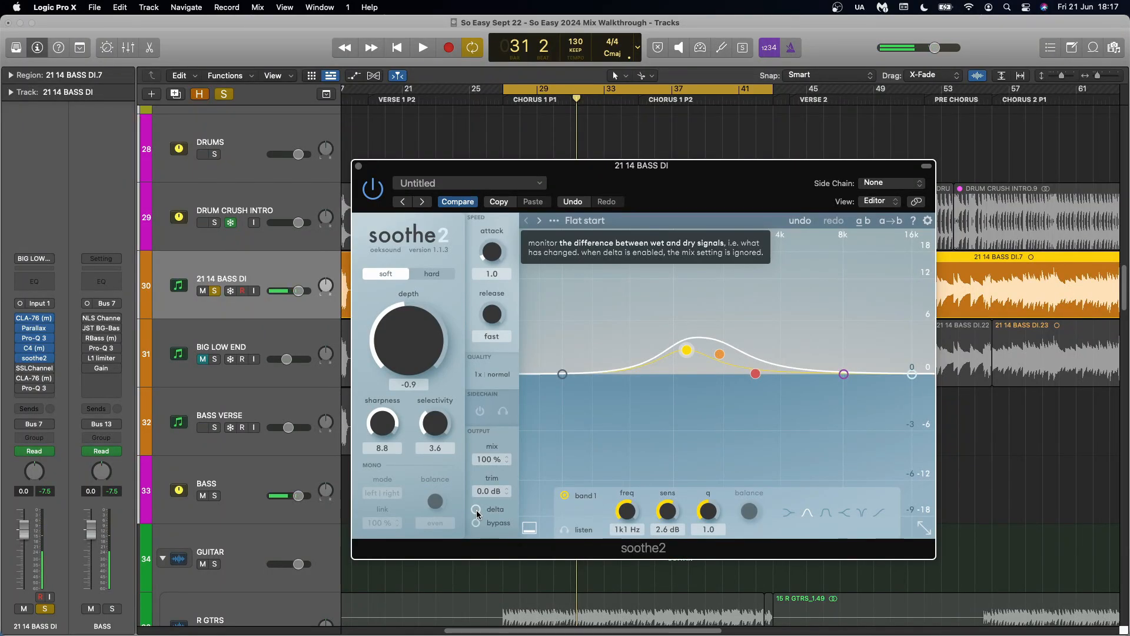
pyautogui.click(359, 166)
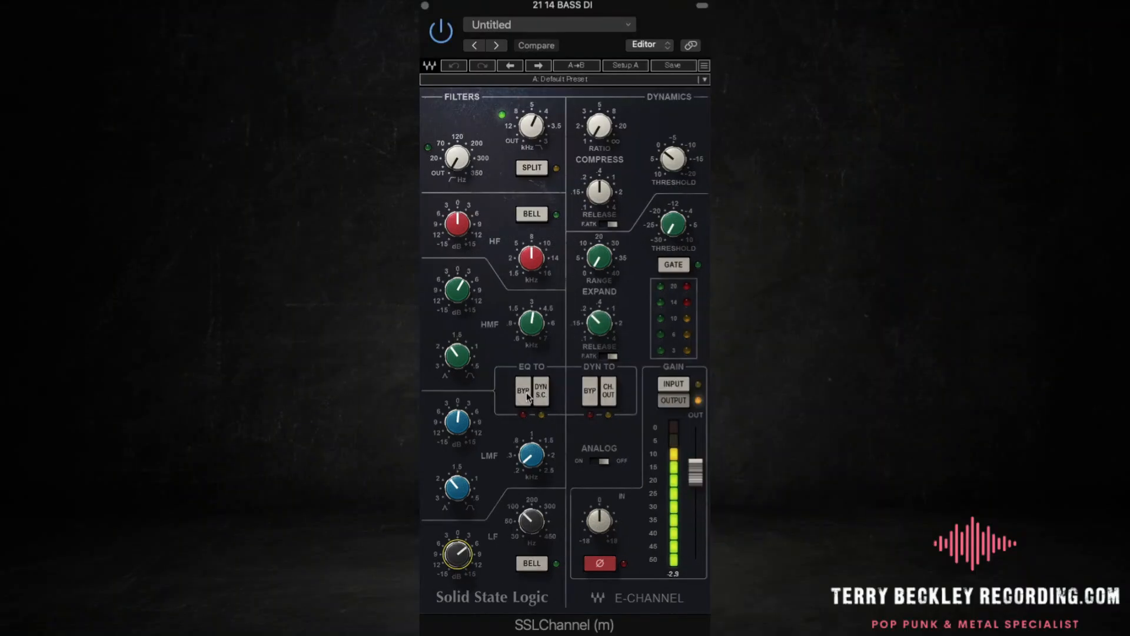
# Compare the bass DI with the SSLChannel EQ bypassed and active, and examine the HMF frequency and gain.
pyautogui.click(497, 403)
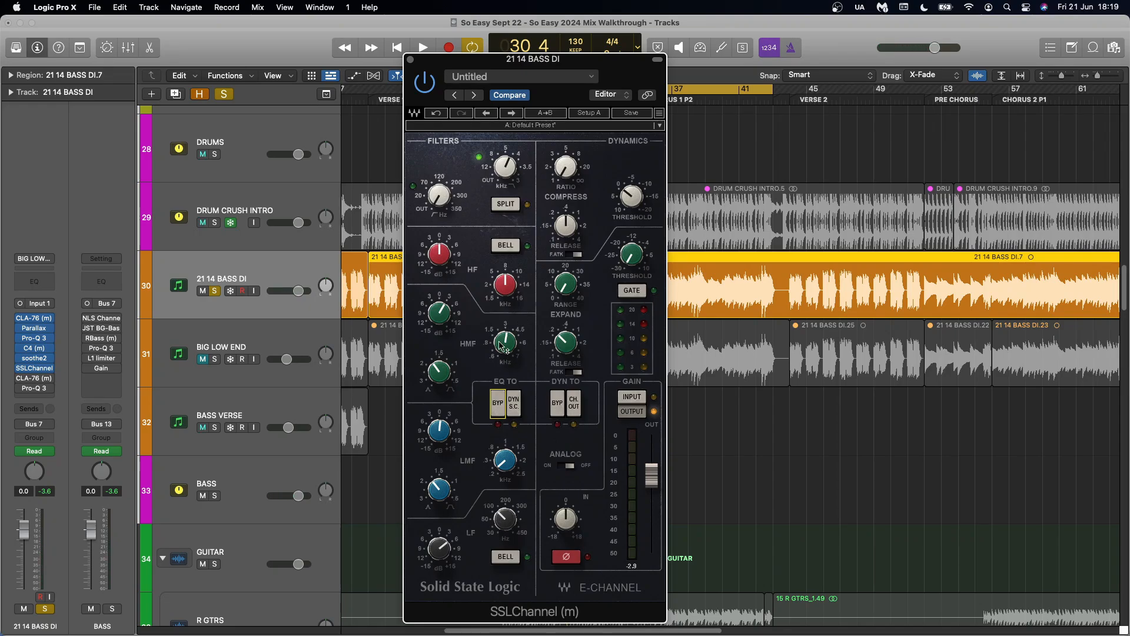
pyautogui.moveTo(502, 343); pyautogui.dragTo(503, 343)
pyautogui.click(443, 322)
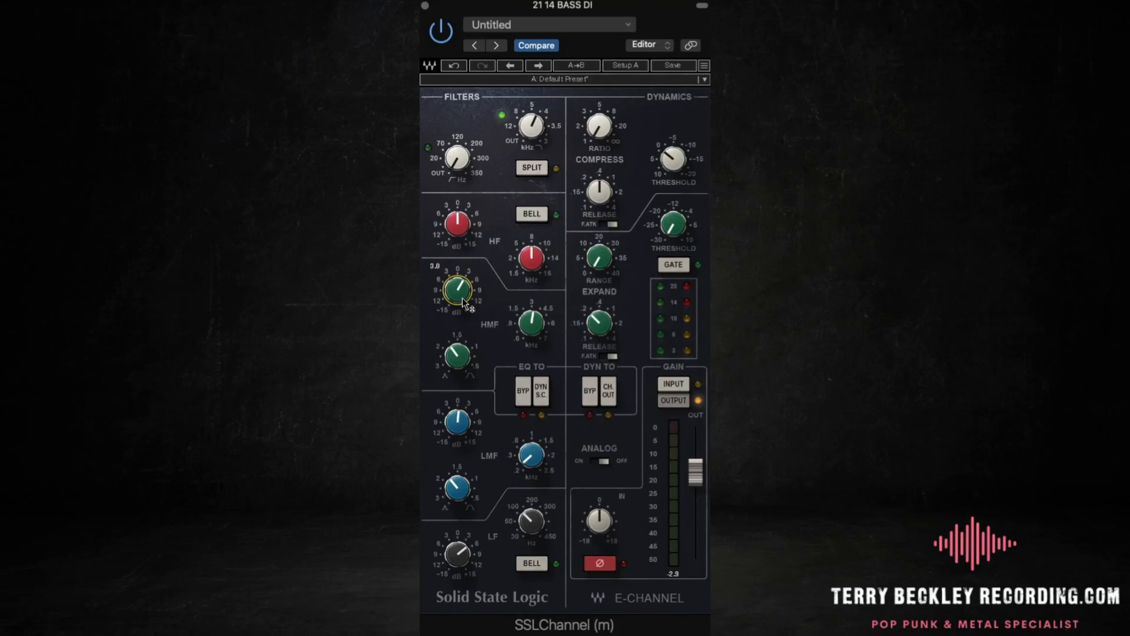
# Try the SSLChannel HMF gain at 0.0 dB during playback, and undo the reset.
pyautogui.press('space')
pyautogui.doubleClick(460, 293)
pyautogui.keyDown('alt'); pyautogui.click(449, 293); pyautogui.keyUp('alt')
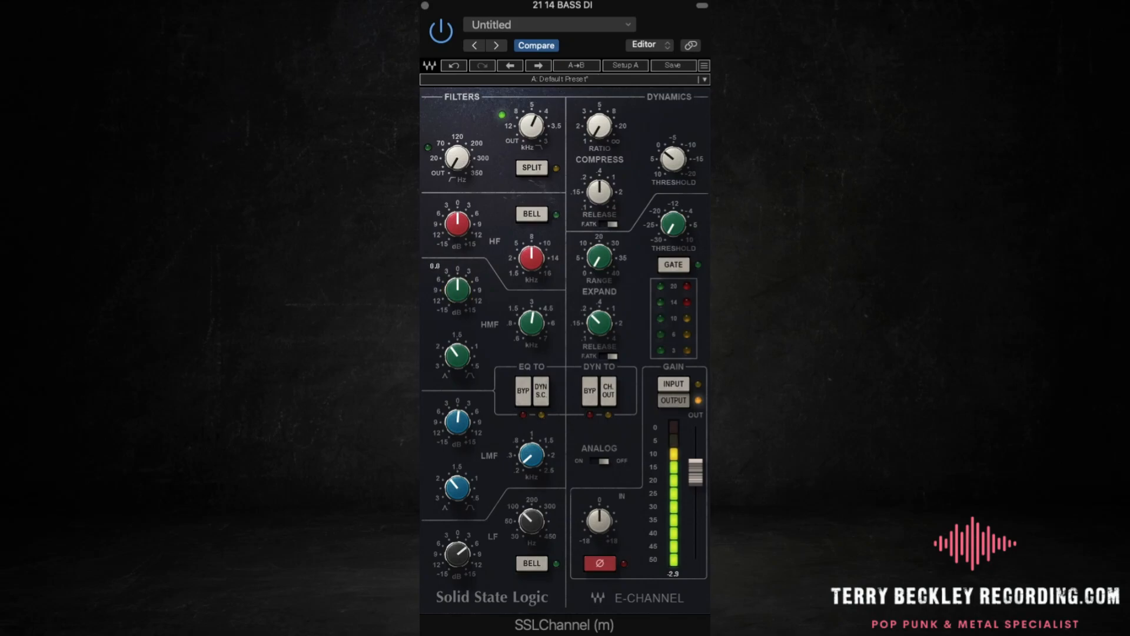
pyautogui.click(454, 68)
# Exaggerate the SSLChannel HMF gain to 12.3 dB during playback, bring it back to 3.2 dB, and stop playback.
pyautogui.moveTo(457, 290); pyautogui.dragTo(457, 262)
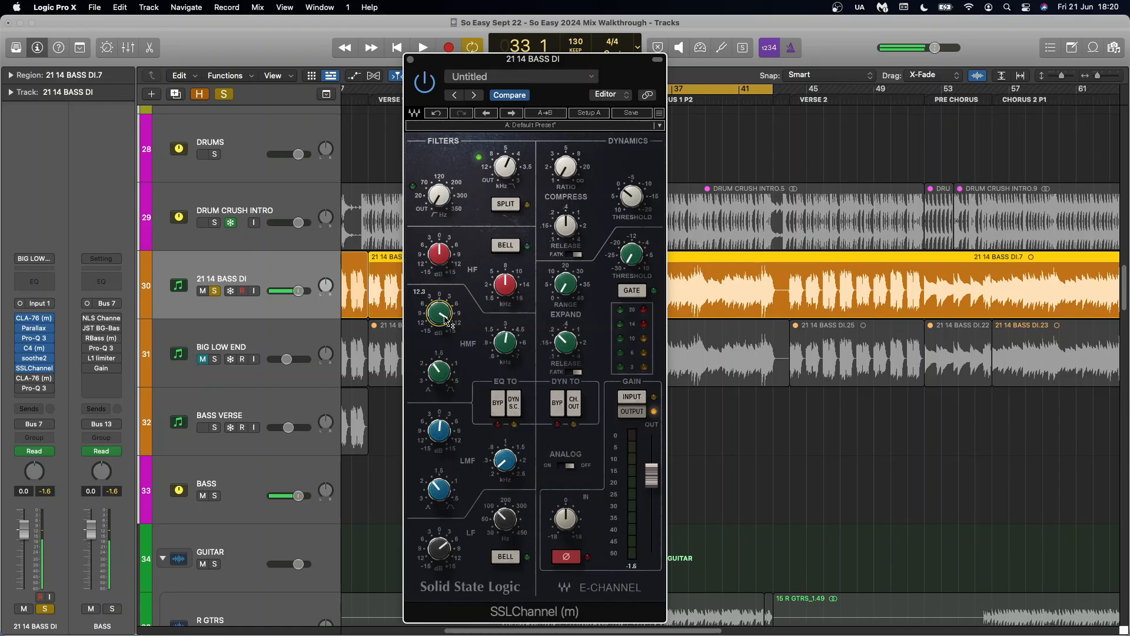
pyautogui.keyDown('alt'); pyautogui.click(448, 322); pyautogui.keyUp('alt')
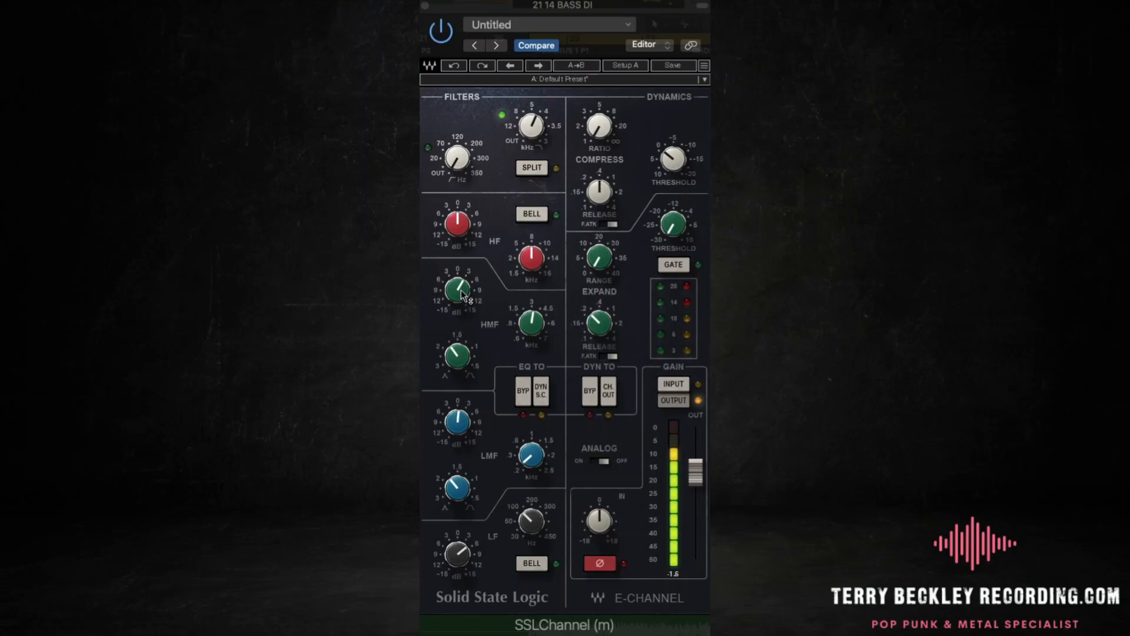
pyautogui.moveTo(462, 295)
pyautogui.mouseDown()
pyautogui.moveTo(461, 259)
pyautogui.moveTo(461, 296)
pyautogui.moveTo(462, 285)
pyautogui.mouseUp()
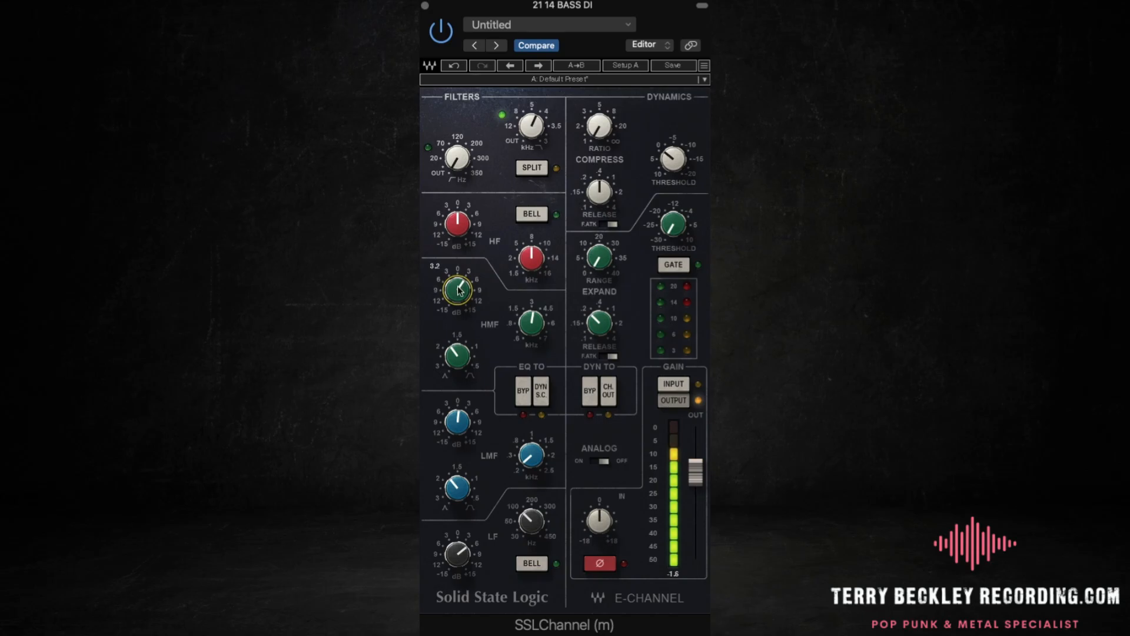
pyautogui.press('space')
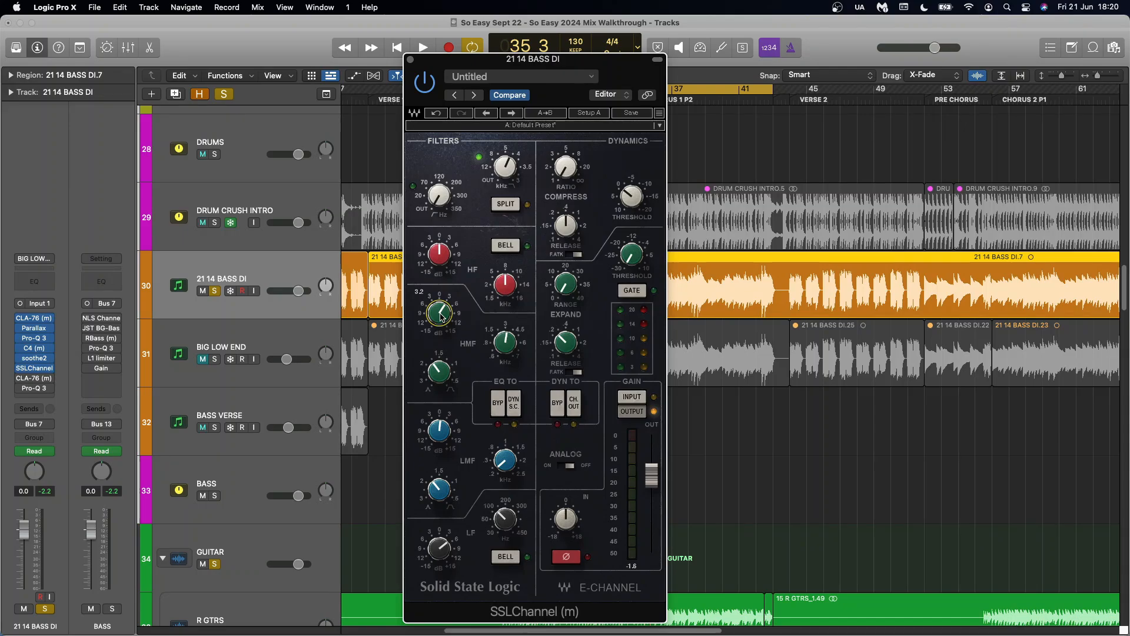
# Inspect the second CLA-76 on the bass DI track and the 117.66 Hz band of its last Pro-Q 3.
pyautogui.click(35, 379)
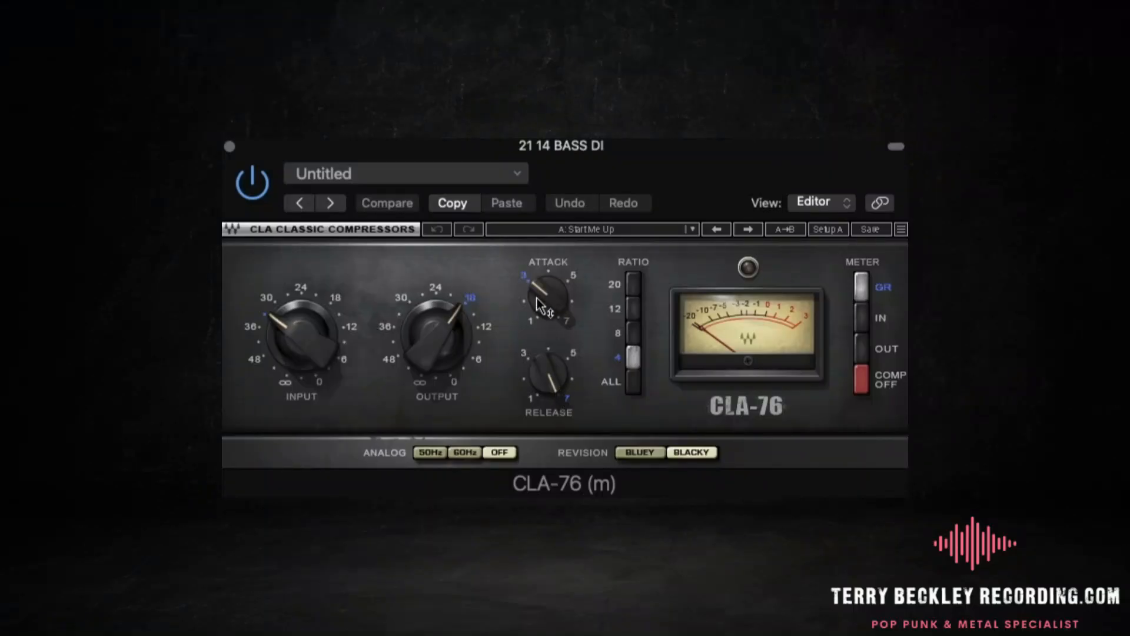
pyautogui.moveTo(553, 262)
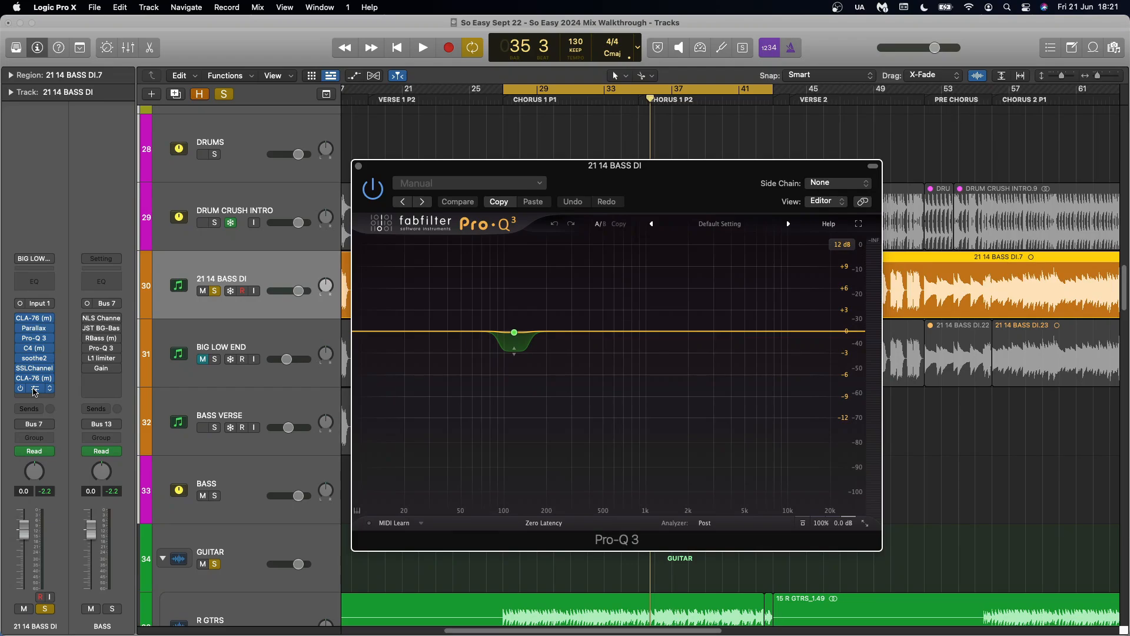
pyautogui.moveTo(521, 343)
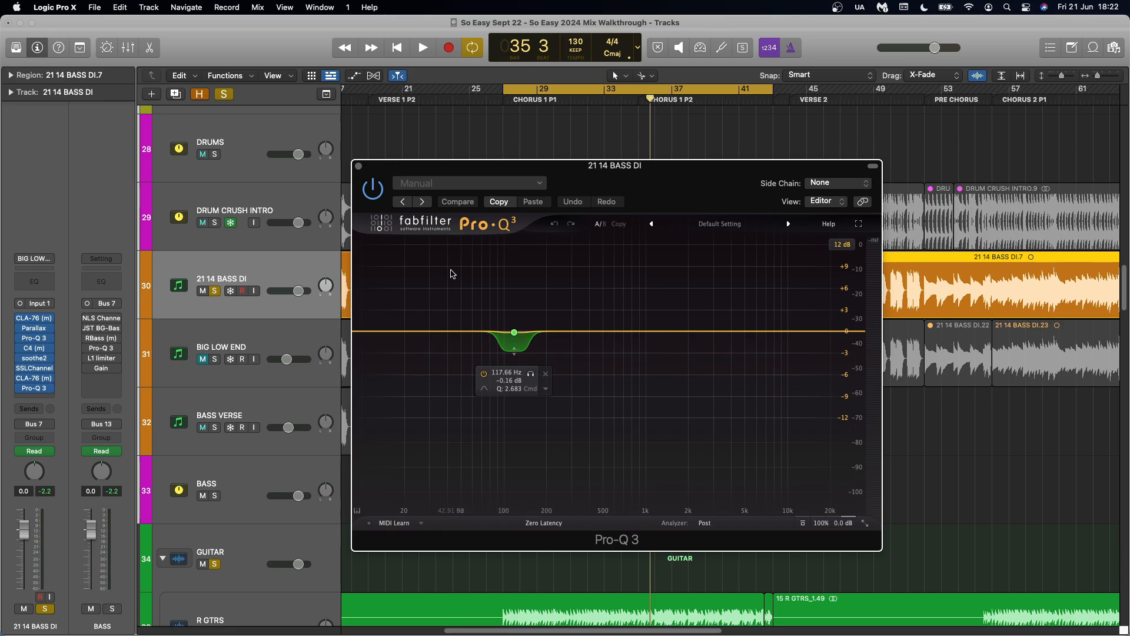
pyautogui.click(359, 168)
# Select the BIG LOW END track, inspect the settings of its CLA-76 compressor, and close the plug-in.
pyautogui.click(252, 326)
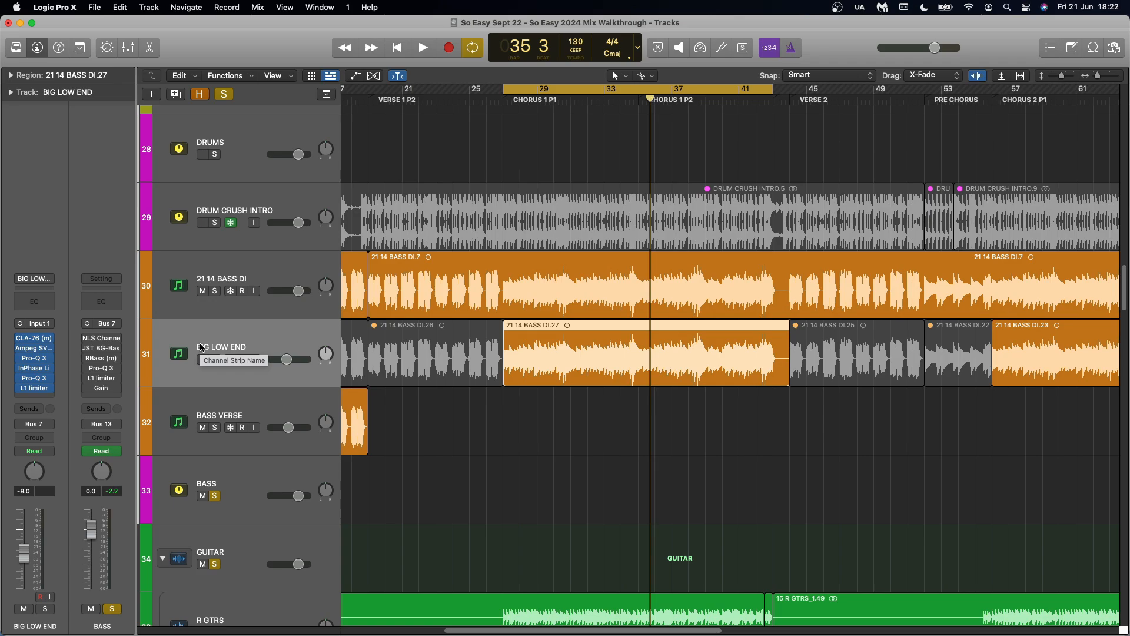
pyautogui.click(32, 338)
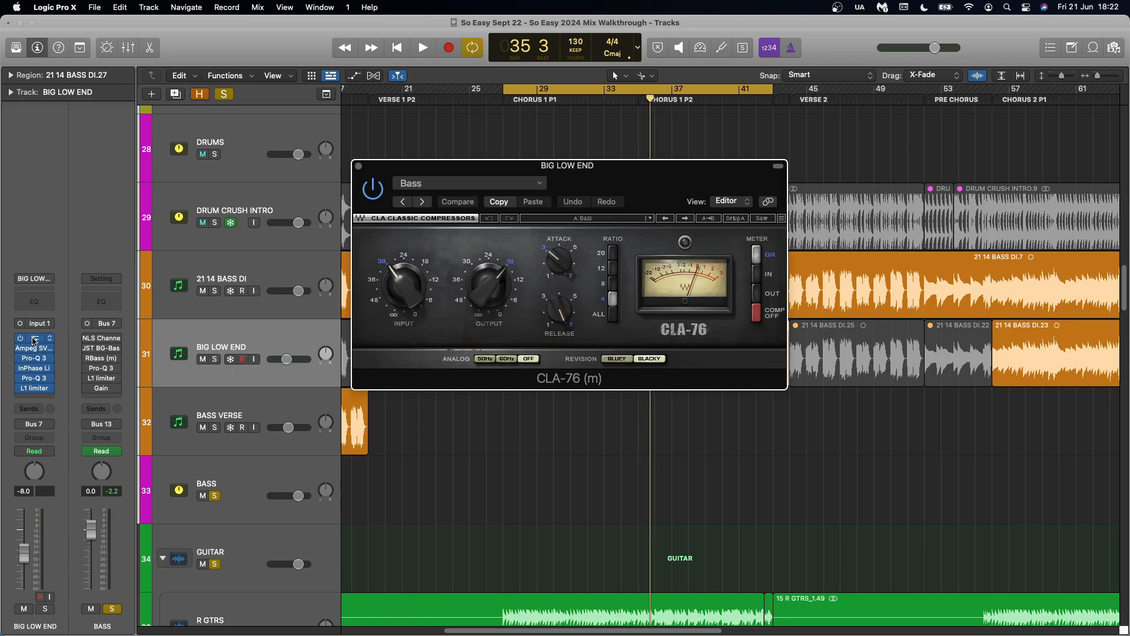
pyautogui.click(359, 167)
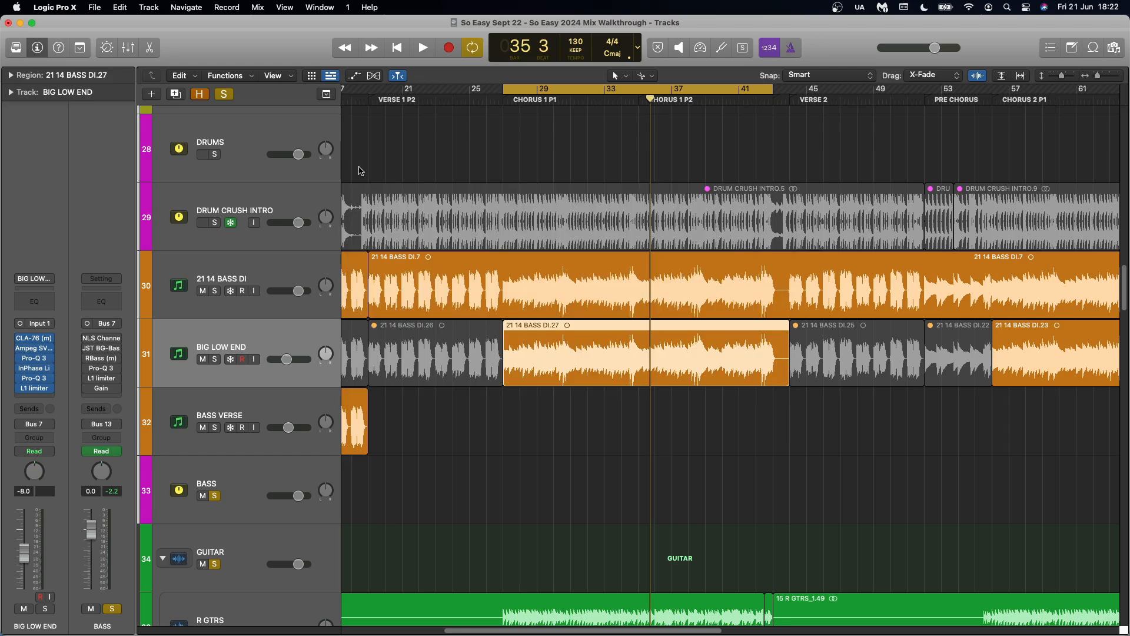
# Open Ampeg SVTVR on BIG LOW END, solo 21 14 BASS DI as well, and compare playback with BIG LOW END muted and unmuted.
pyautogui.click(33, 351)
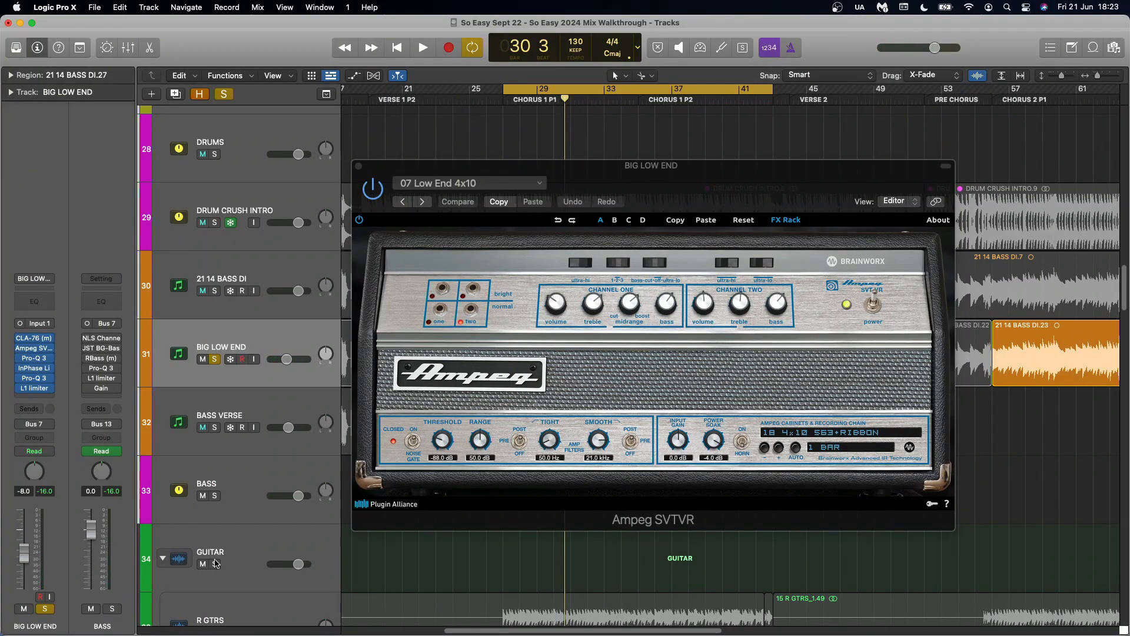
pyautogui.click(215, 290)
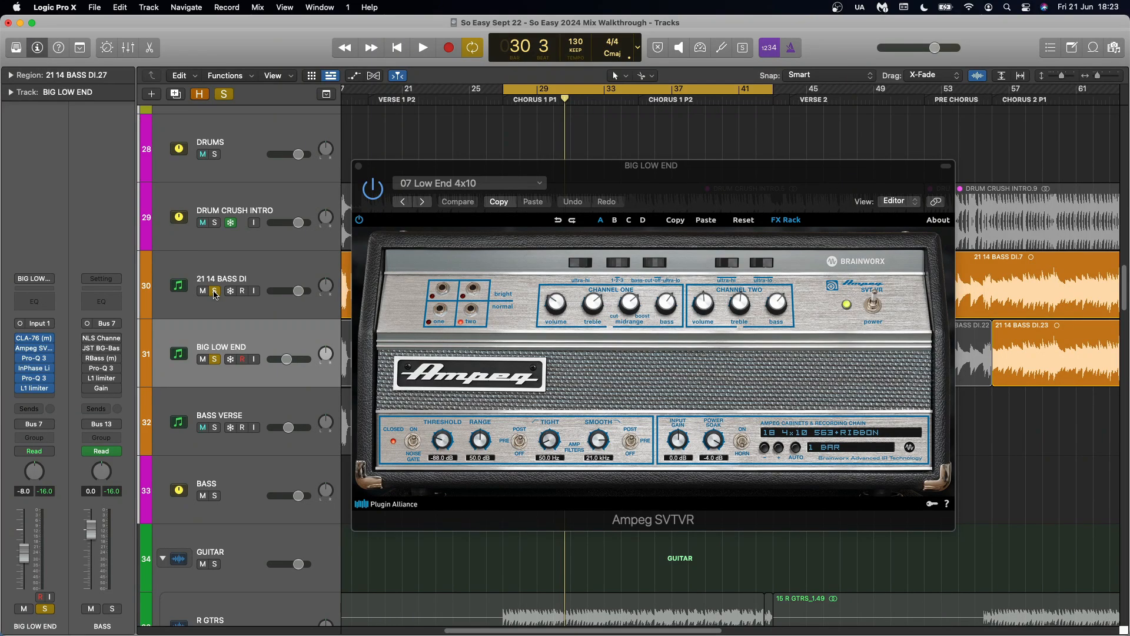
pyautogui.press('space')
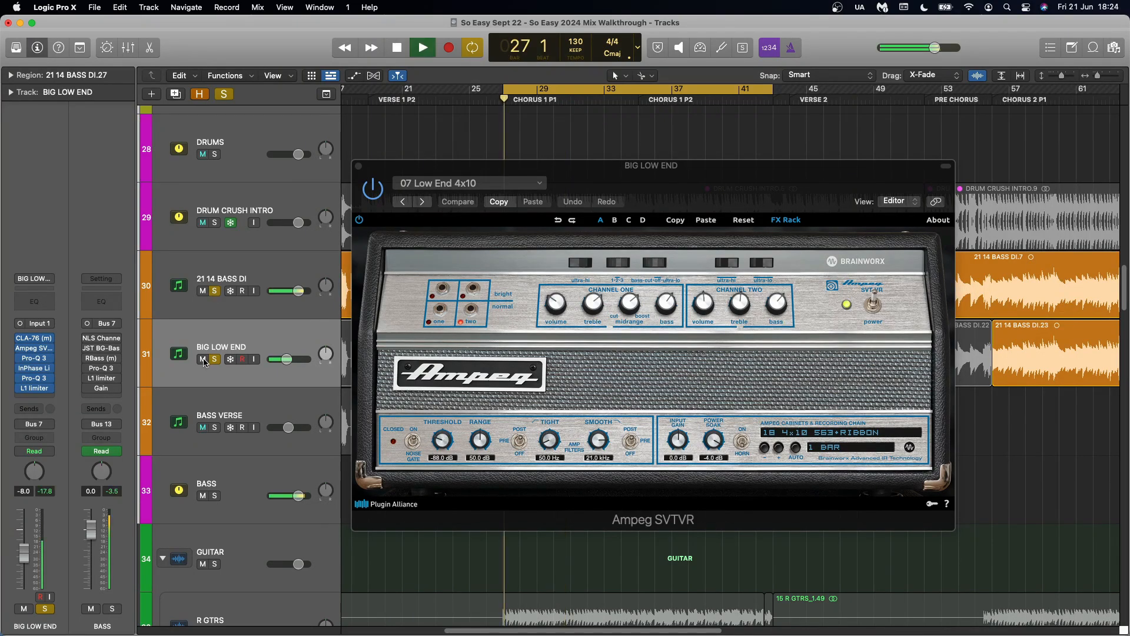
pyautogui.click(203, 359)
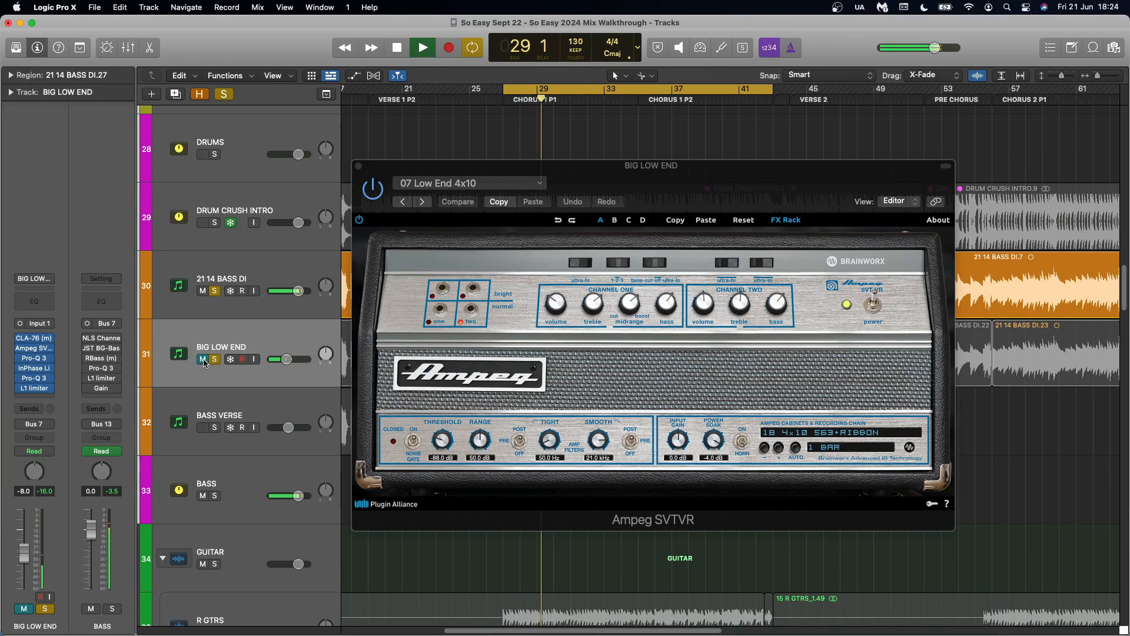
pyautogui.click(203, 359)
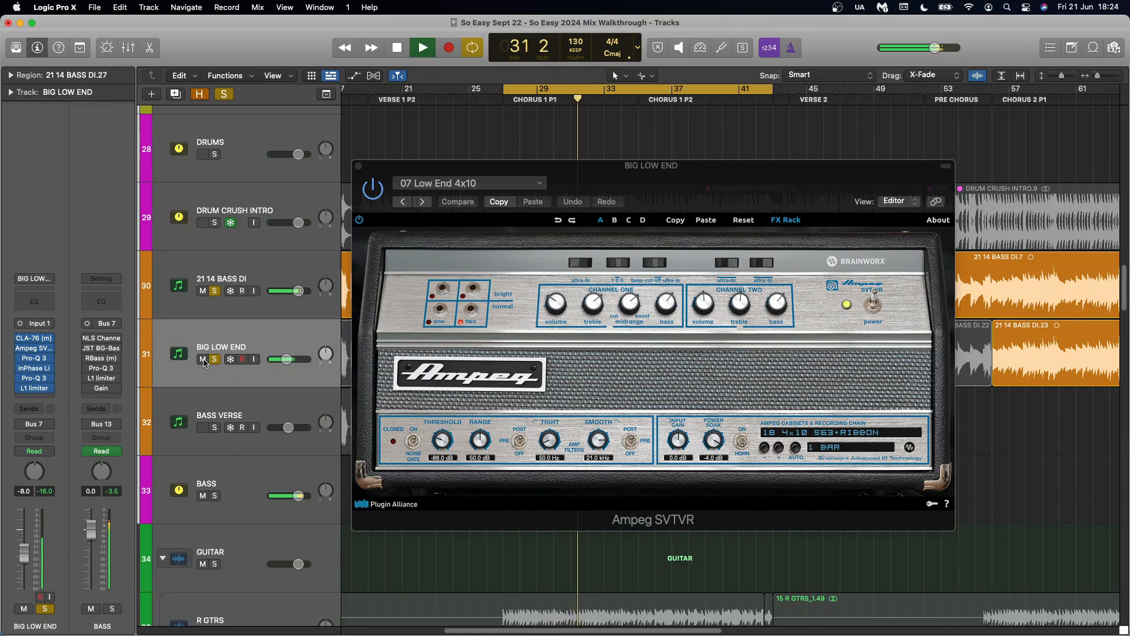
pyautogui.press('space')
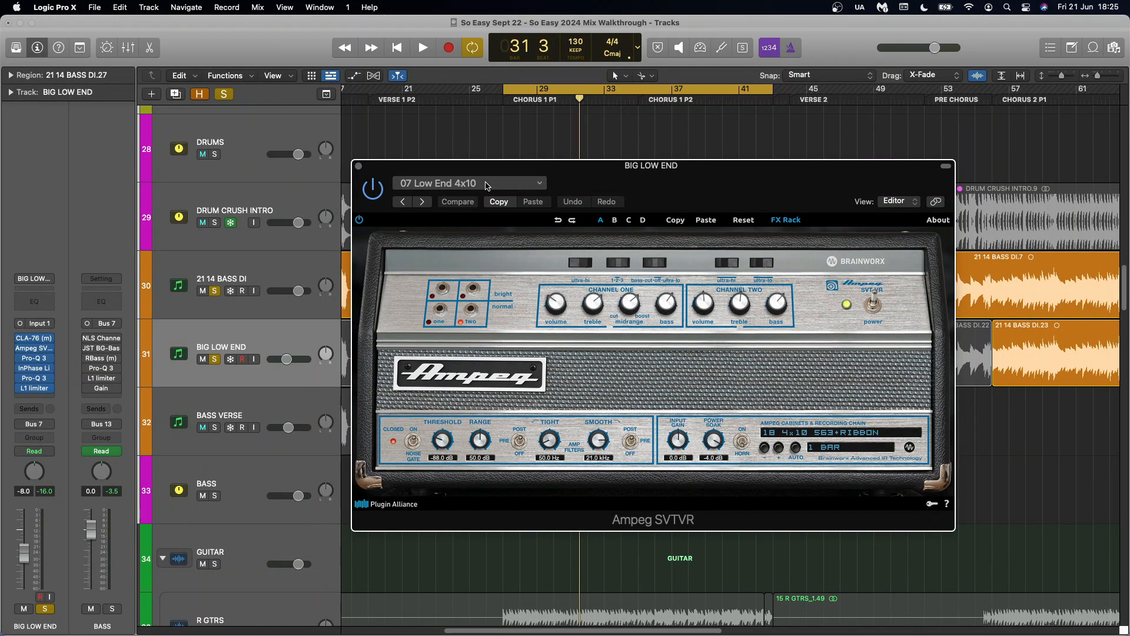
pyautogui.click(358, 166)
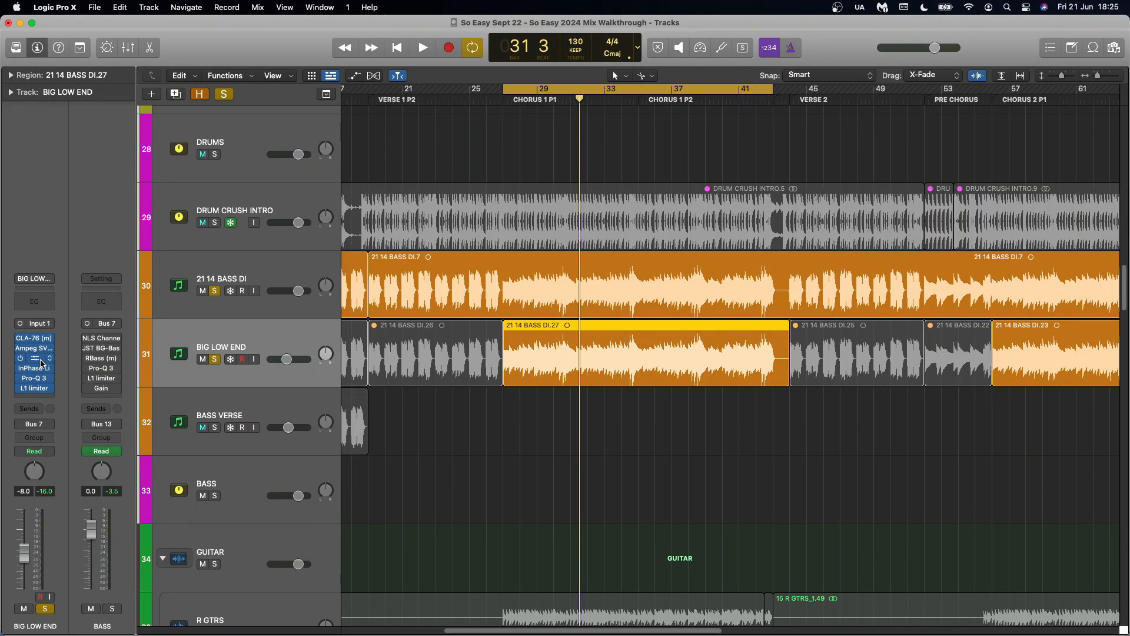
# Open the second Pro-Q 3 and InPhase Live on the BIG LOW END track to inspect their settings.
pyautogui.click(34, 378)
pyautogui.click(36, 369)
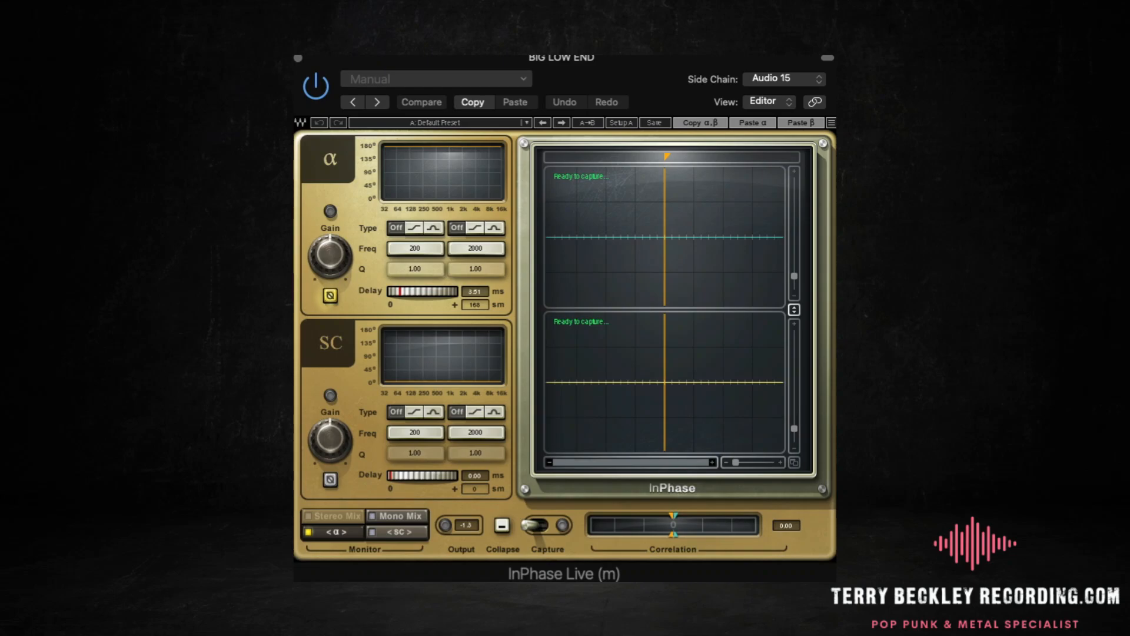
# Bypass and re-enable InPhase Live on BIG LOW END to compare the sound, and close the plug-in.
pyautogui.click(316, 87)
pyautogui.click(316, 87)
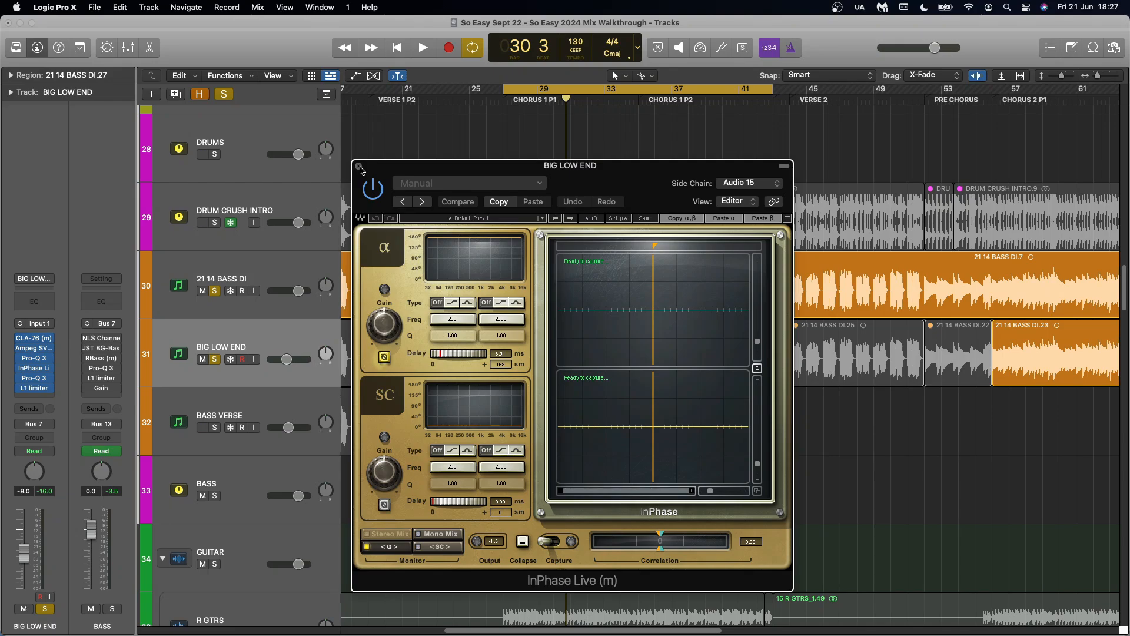
pyautogui.click(360, 168)
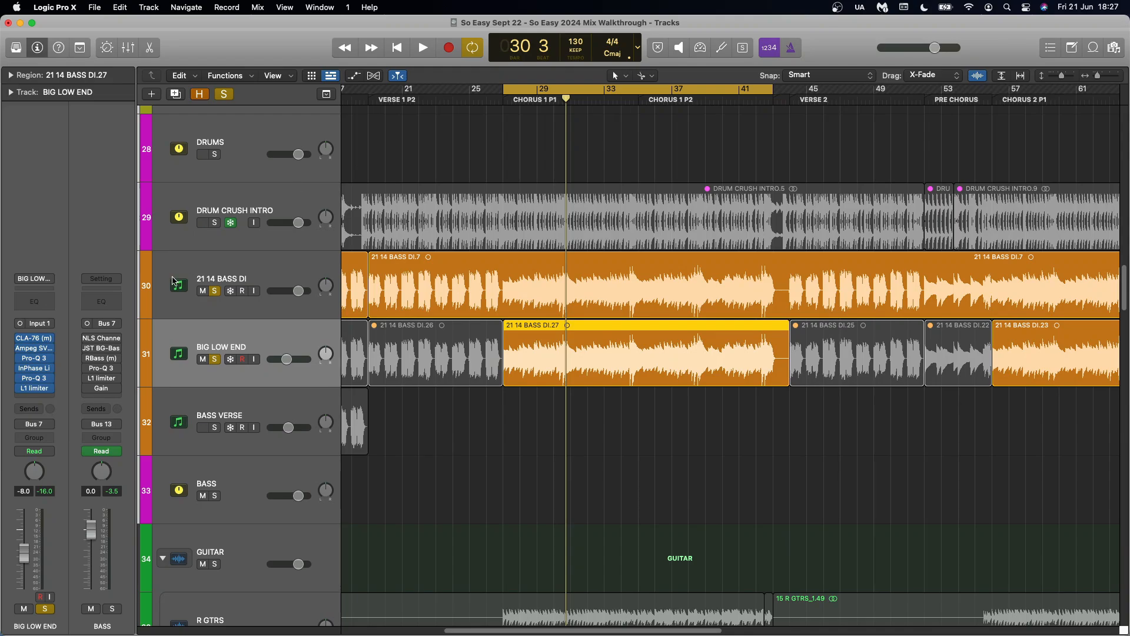
# Open the last Pro-Q 3 on BIG LOW END, audition its 63.198 Hz and 102.03 Hz bands, and hide the plug-in.
pyautogui.click(35, 379)
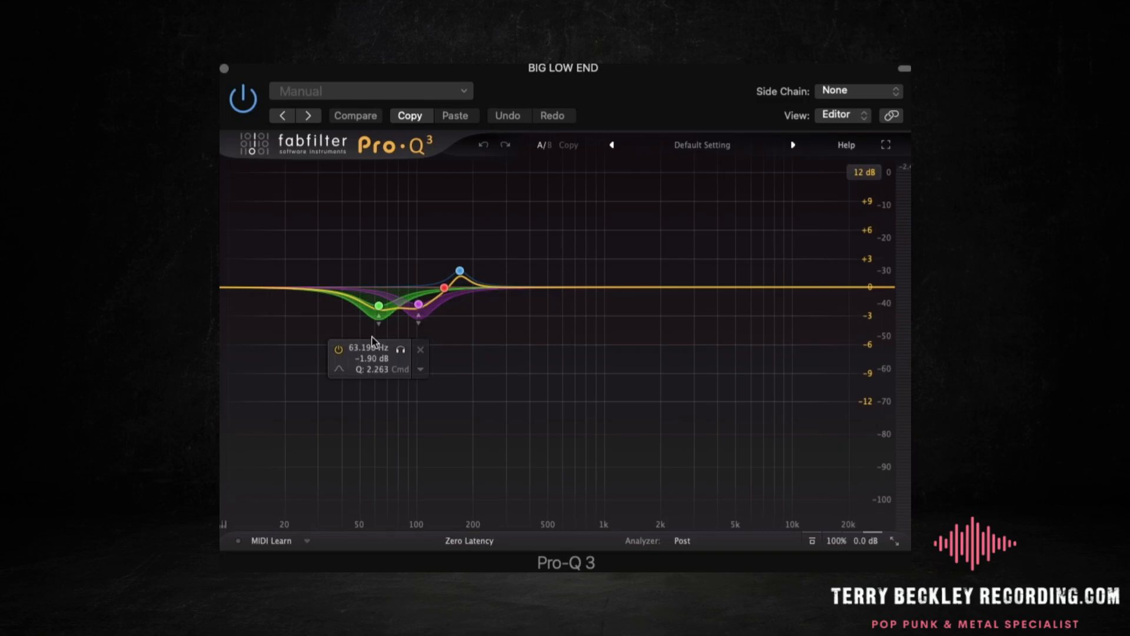
pyautogui.click(401, 349)
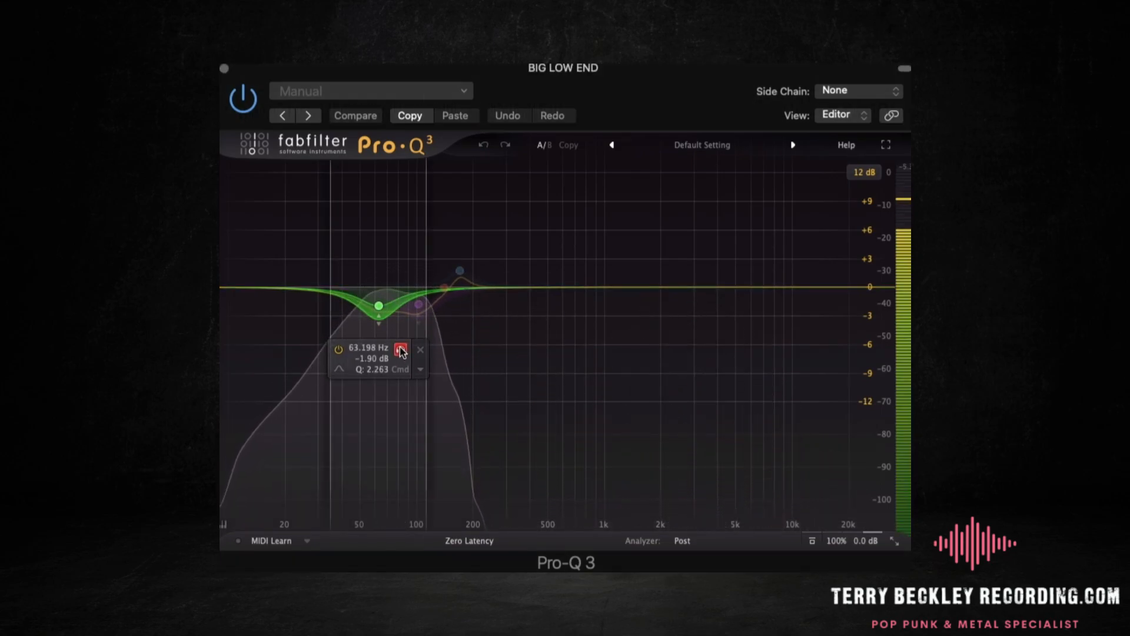
pyautogui.click(401, 350)
pyautogui.click(440, 349)
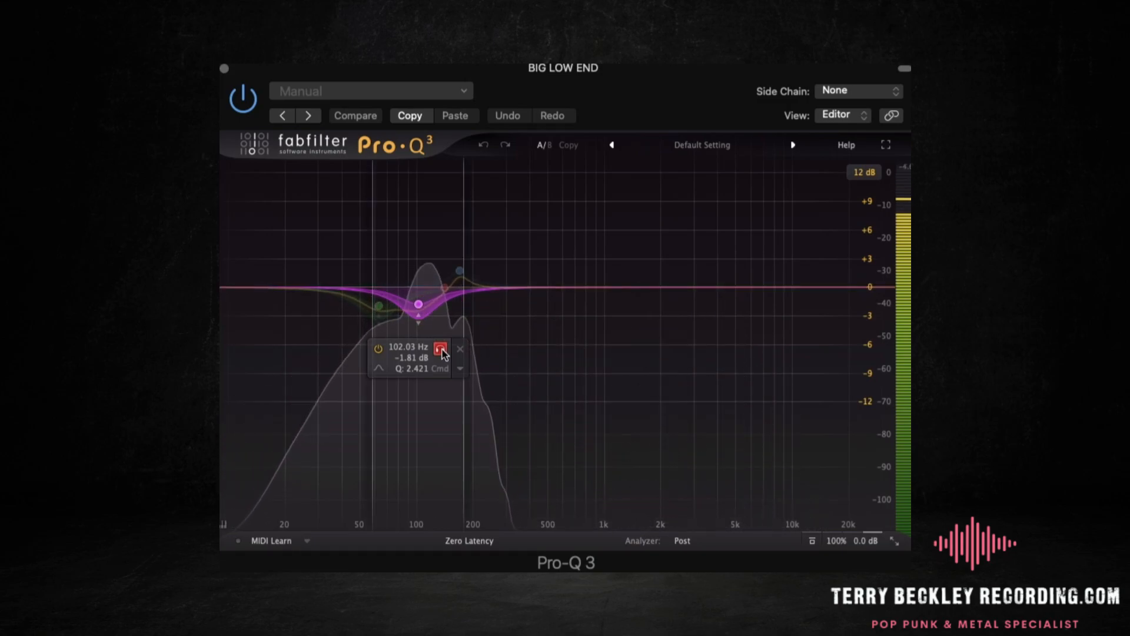
pyautogui.click(440, 349)
pyautogui.press('space')
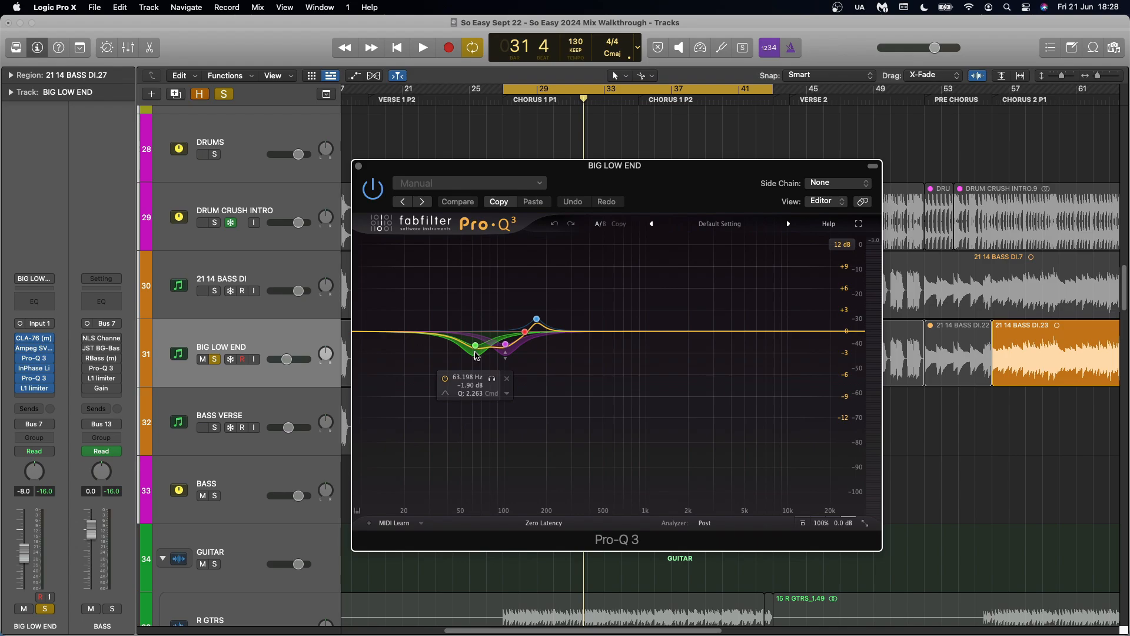
pyautogui.press('v')
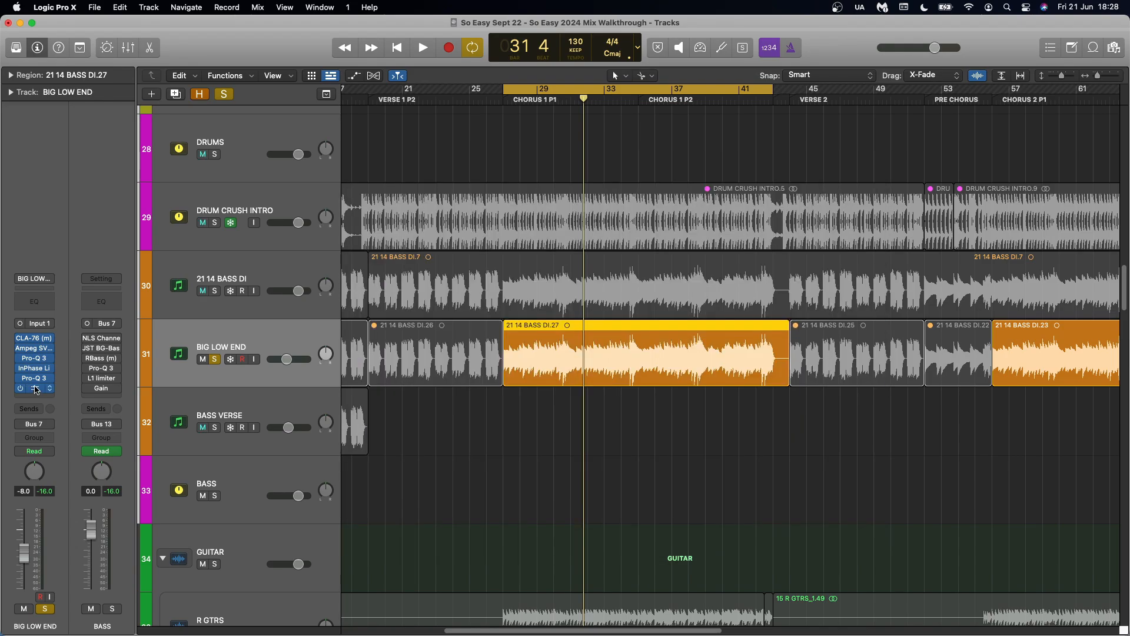
# Inspect the L1 limiter on BIG LOW END, hide it, and solo the 21 14 BASS DI track as well.
pyautogui.click(35, 388)
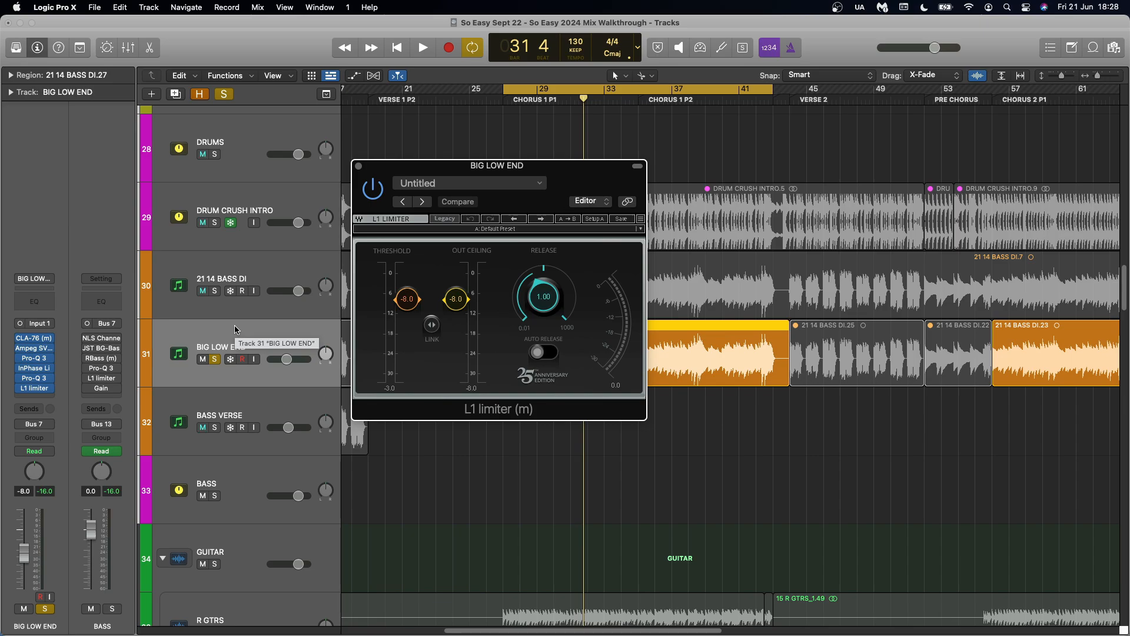
pyautogui.press('v')
pyautogui.click(215, 292)
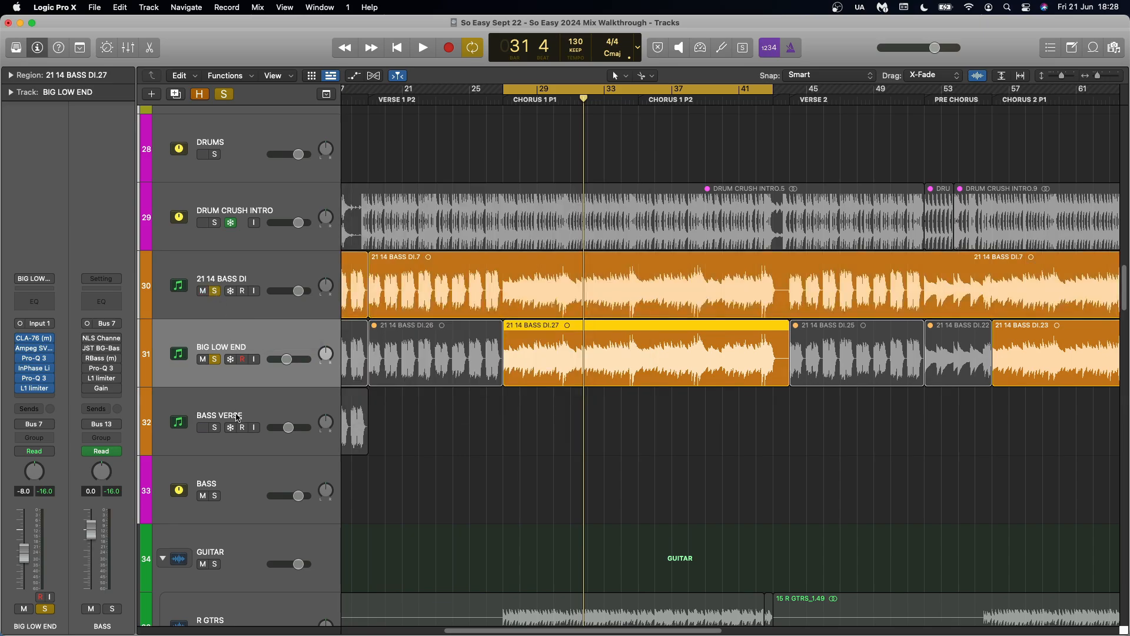
# Select the BASS track, enable NLS Channel with the Mike setting, compare it bypassed and active, and close it.
pyautogui.click(255, 486)
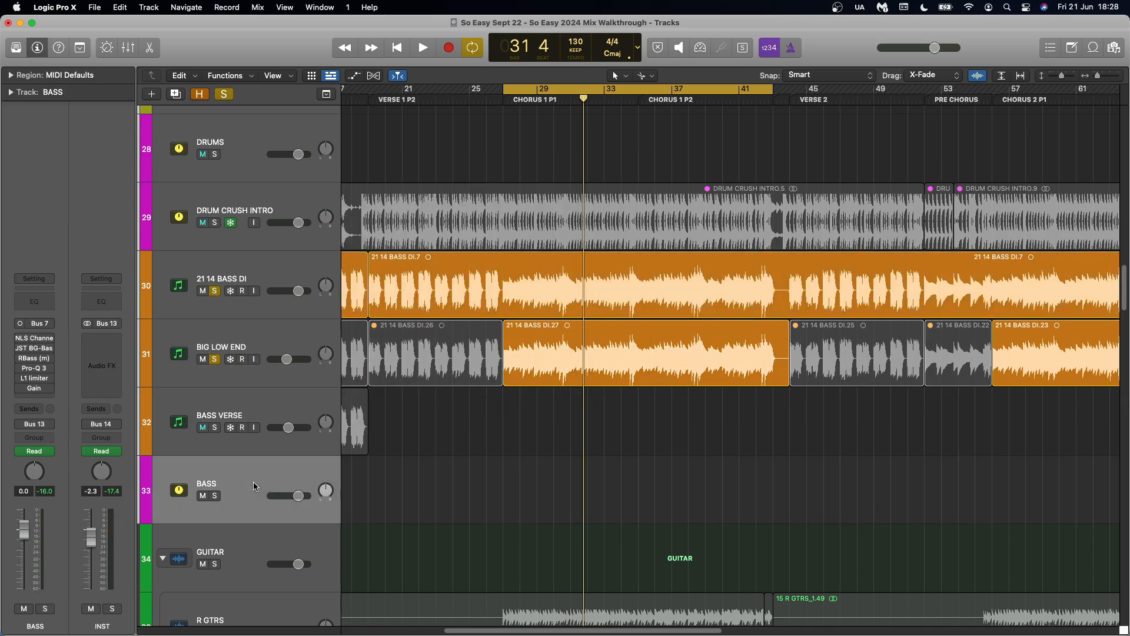
pyautogui.click(36, 339)
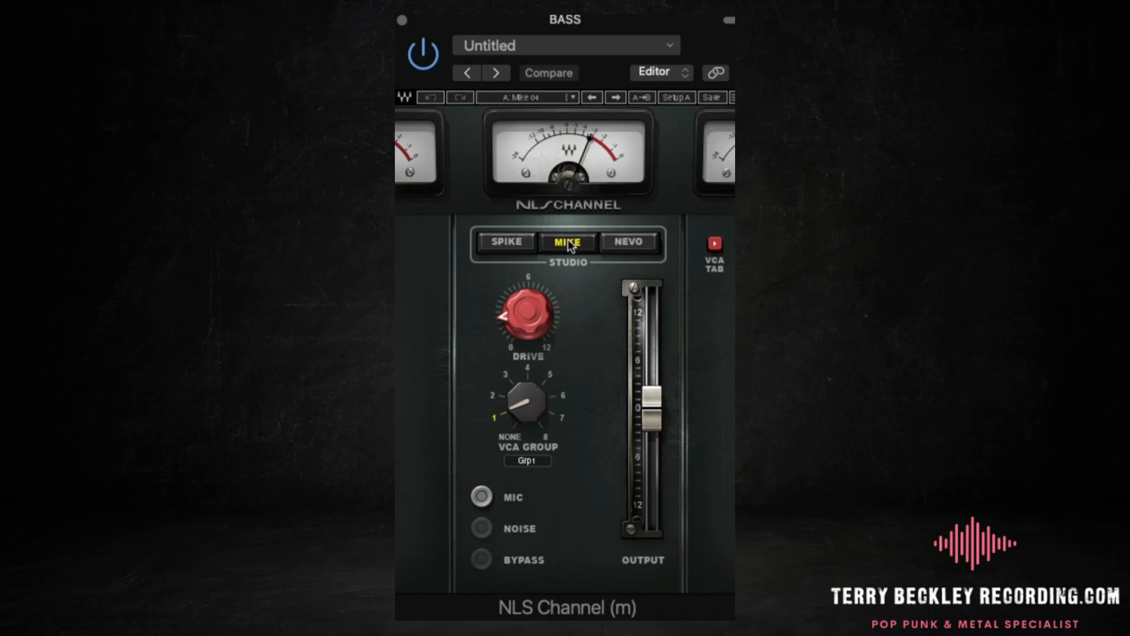
pyautogui.click(424, 59)
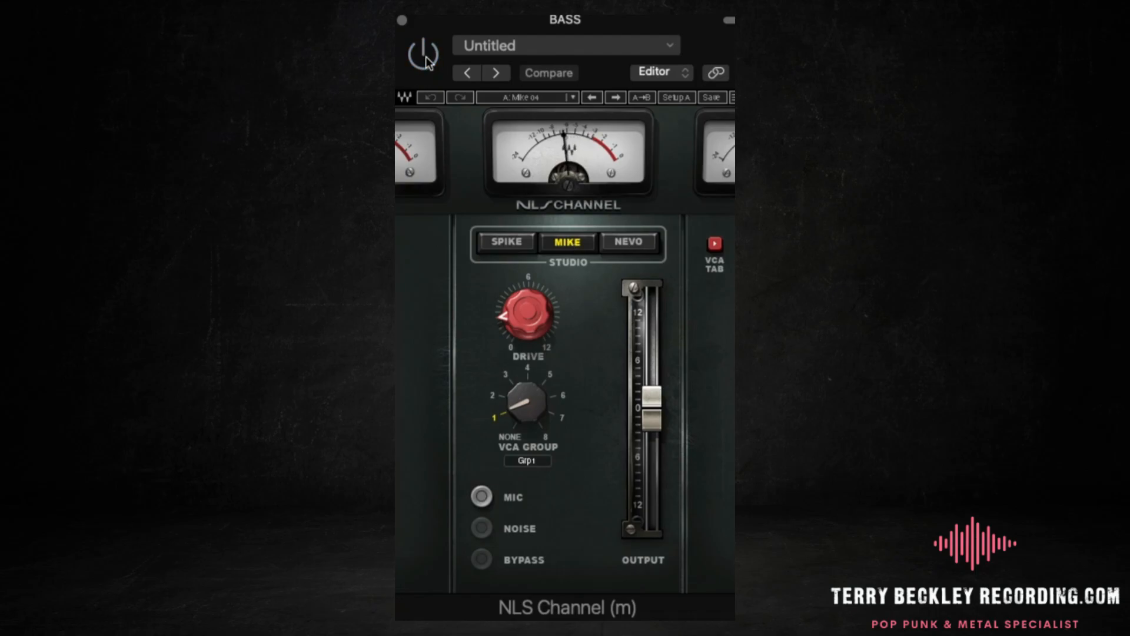
pyautogui.click(425, 59)
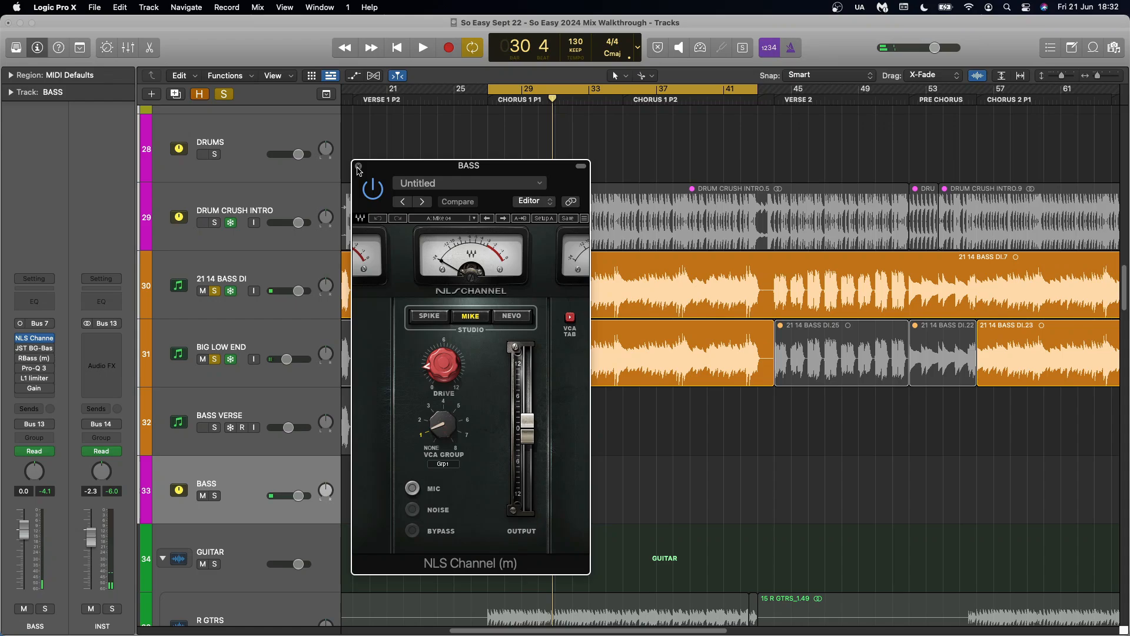
pyautogui.click(358, 167)
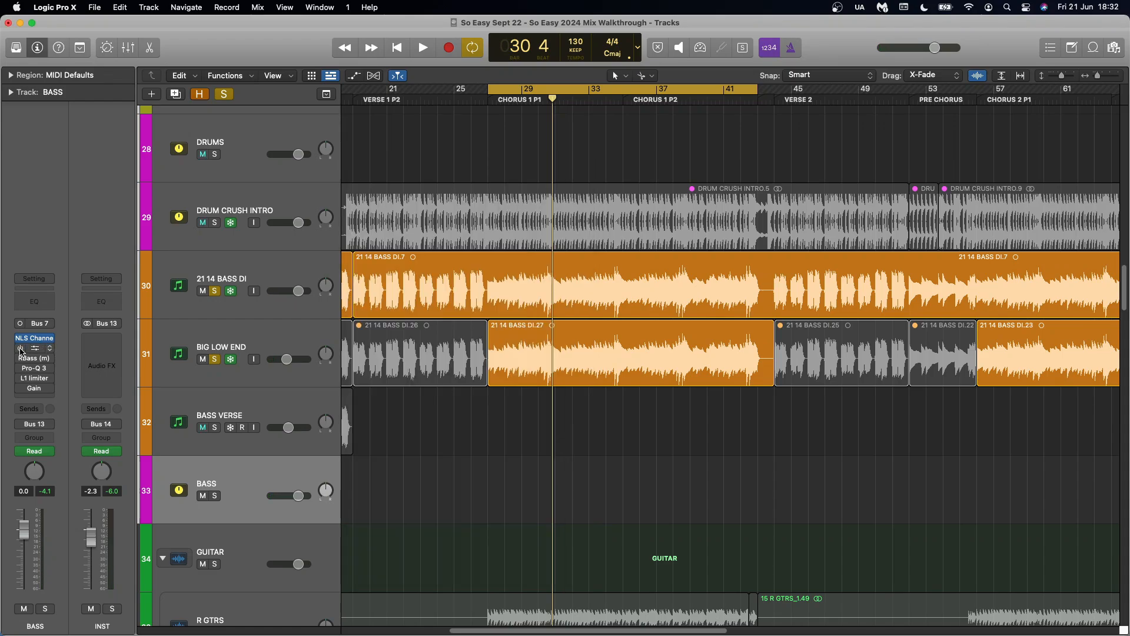
# Enable JST BG-Bass on the BASS track, check its knob settings, compare playback with it bypassed and active, and close it.
pyautogui.click(35, 349)
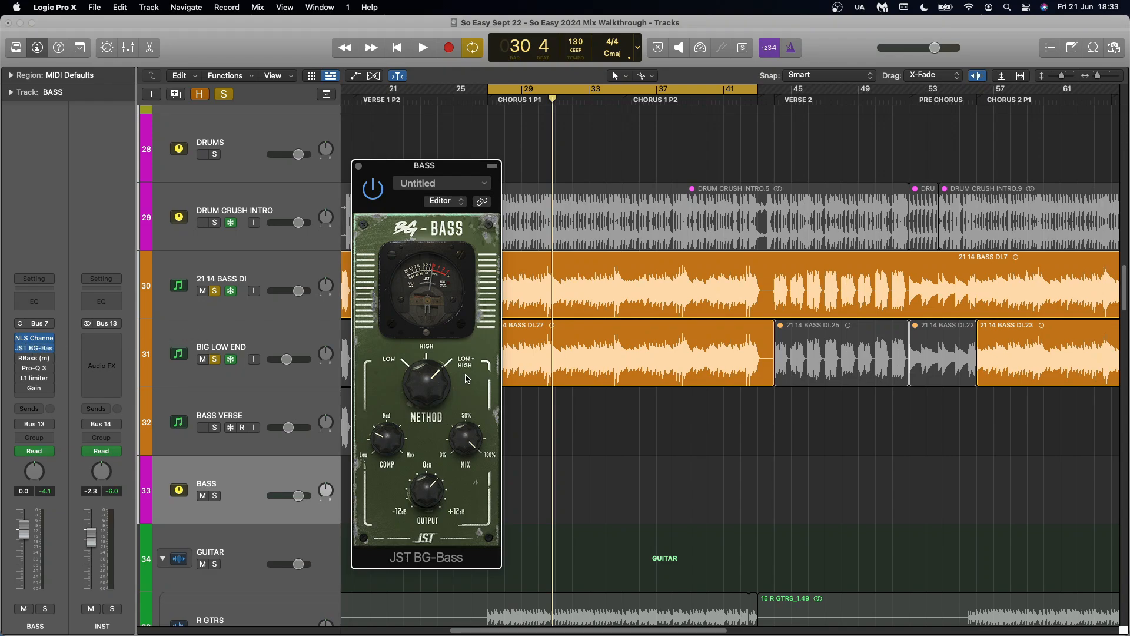
pyautogui.moveTo(389, 441)
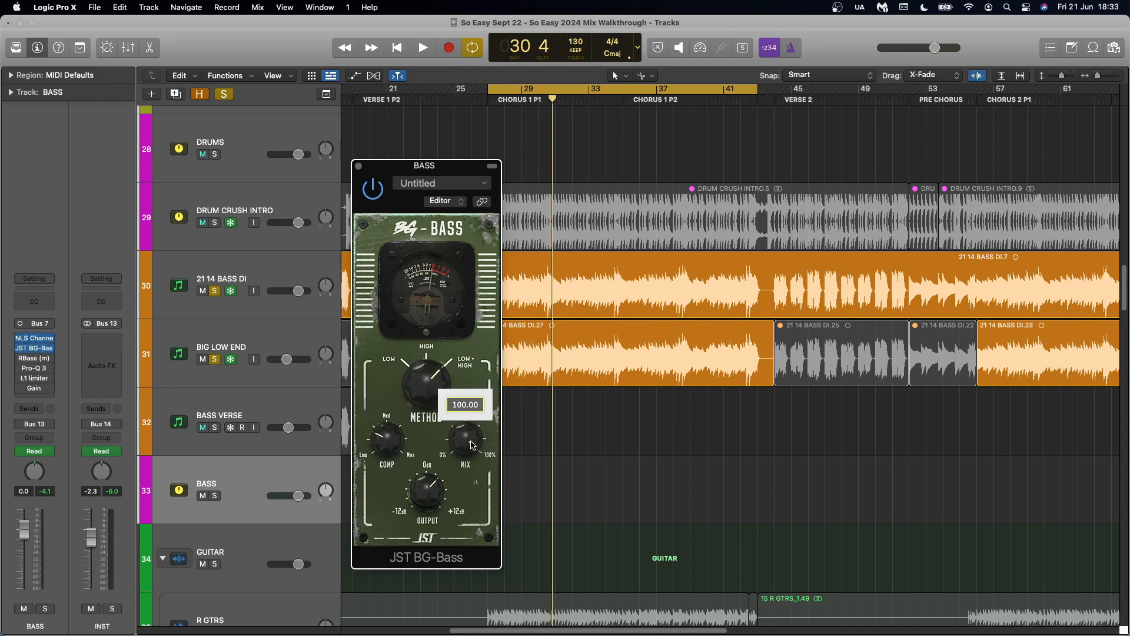
pyautogui.moveTo(435, 501)
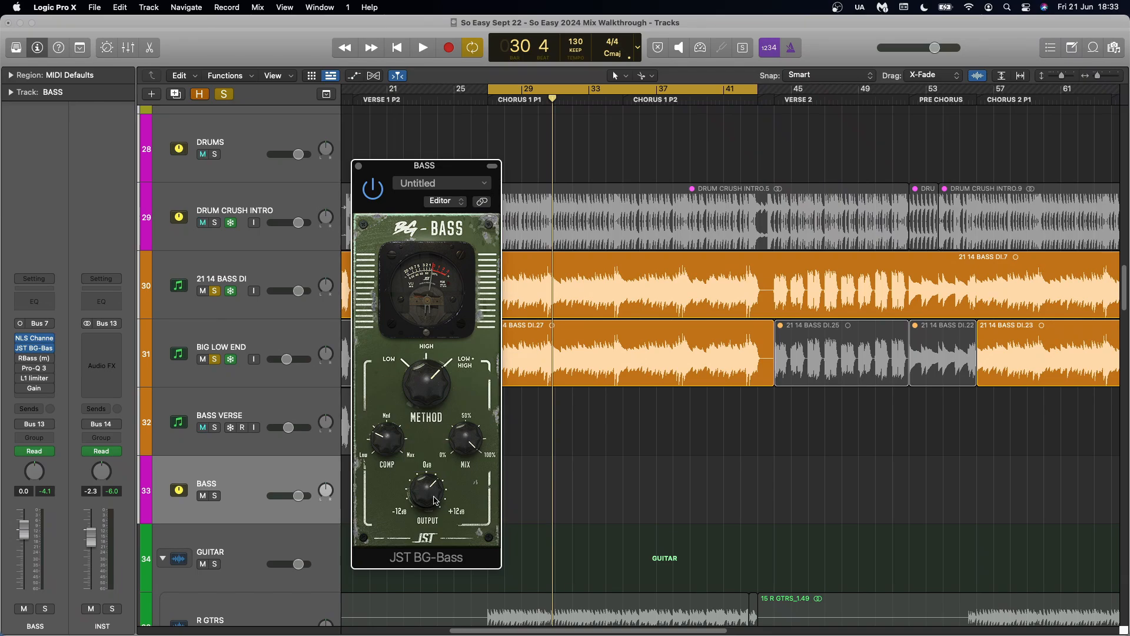
pyautogui.press('space')
pyautogui.click(374, 191)
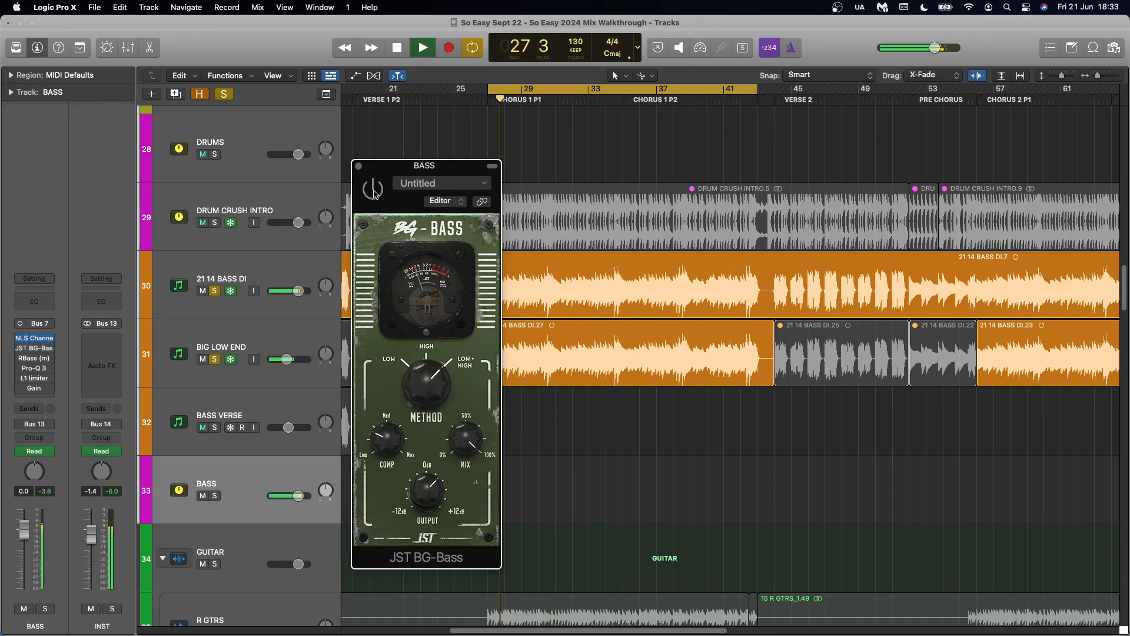
pyautogui.click(373, 190)
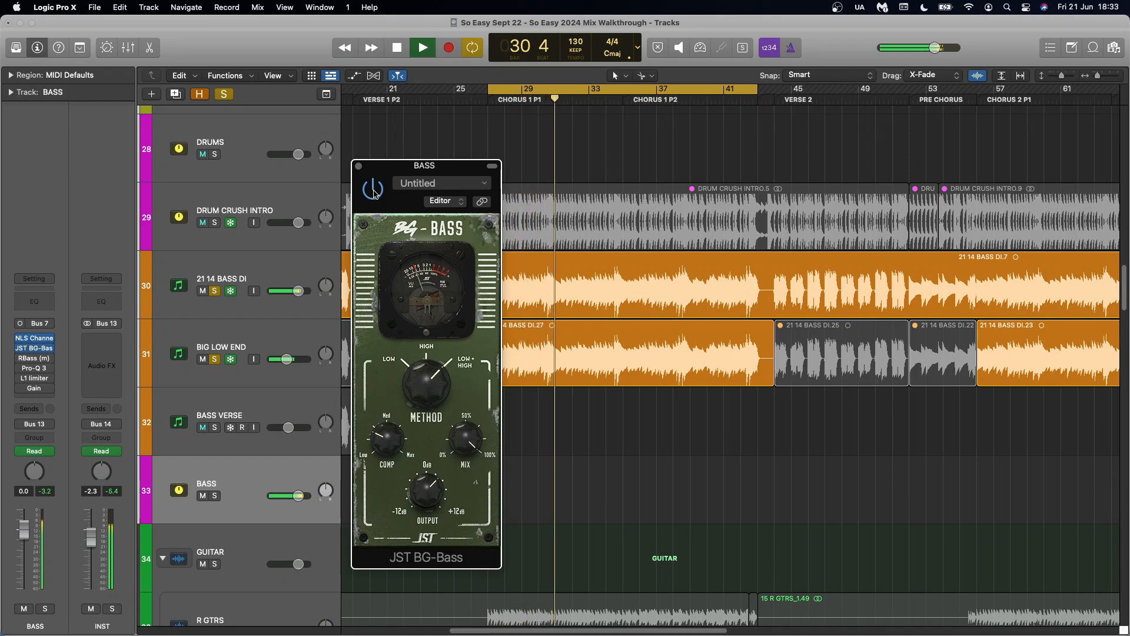
pyautogui.press('space')
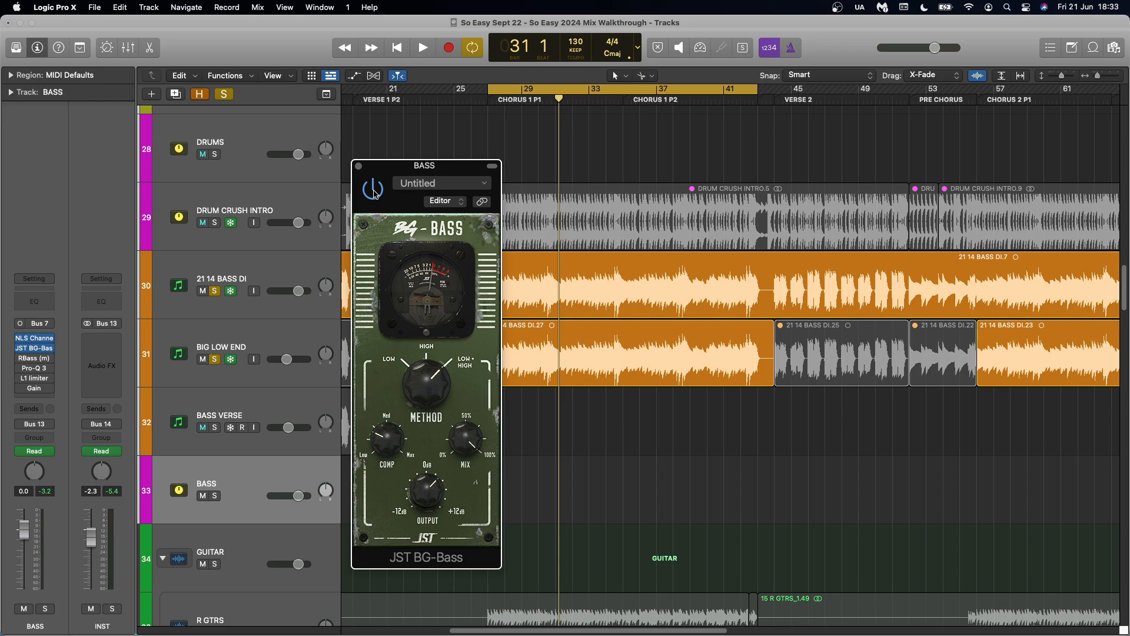
pyautogui.click(358, 166)
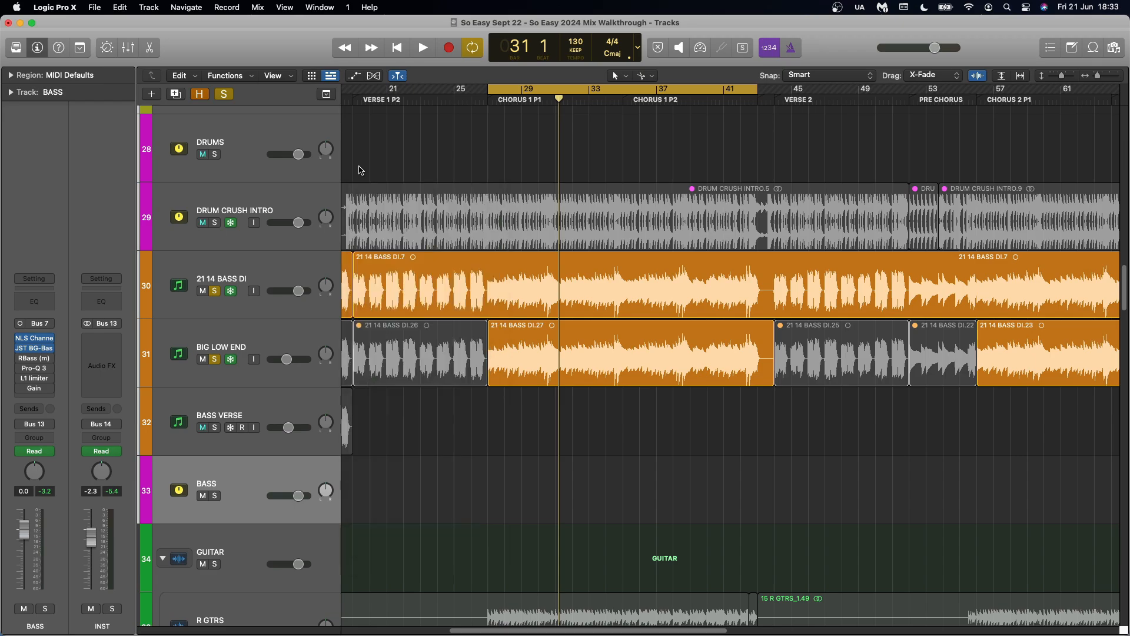
# Enable RBass on the BASS track, compare the sound with it bypassed and active, and close the plug-in.
pyautogui.moveTo(19, 359)
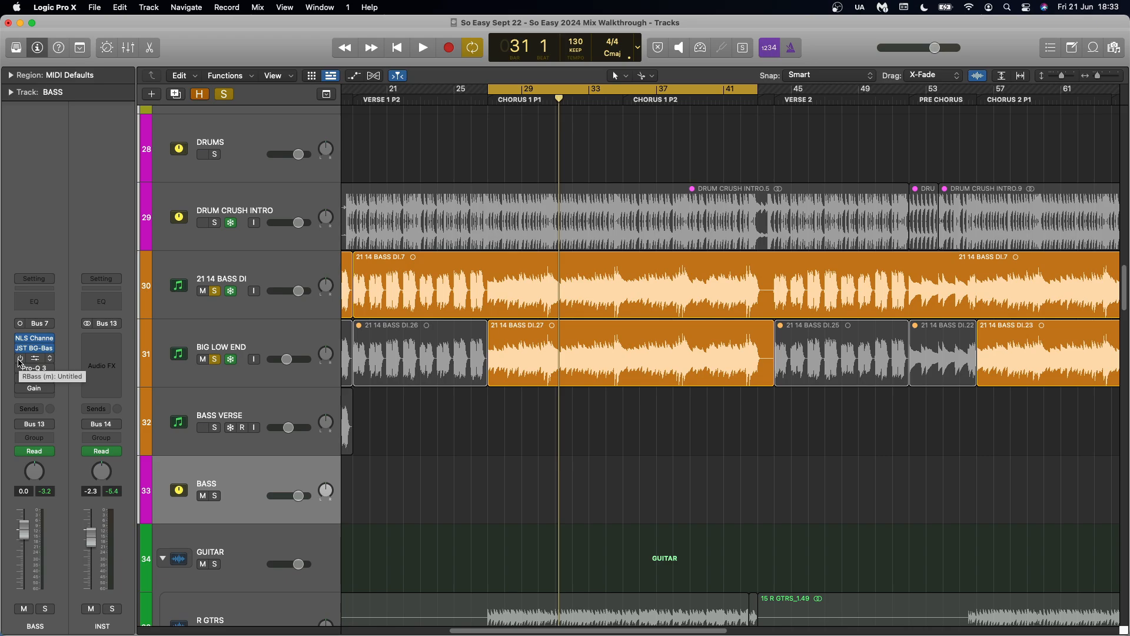
pyautogui.click(35, 359)
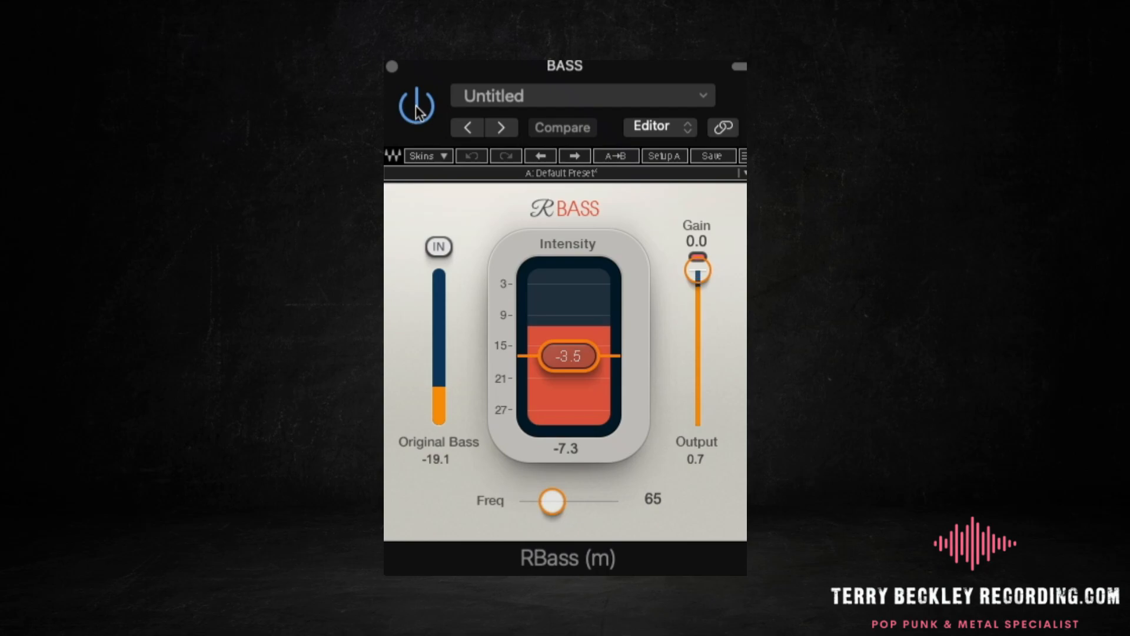
pyautogui.click(416, 107)
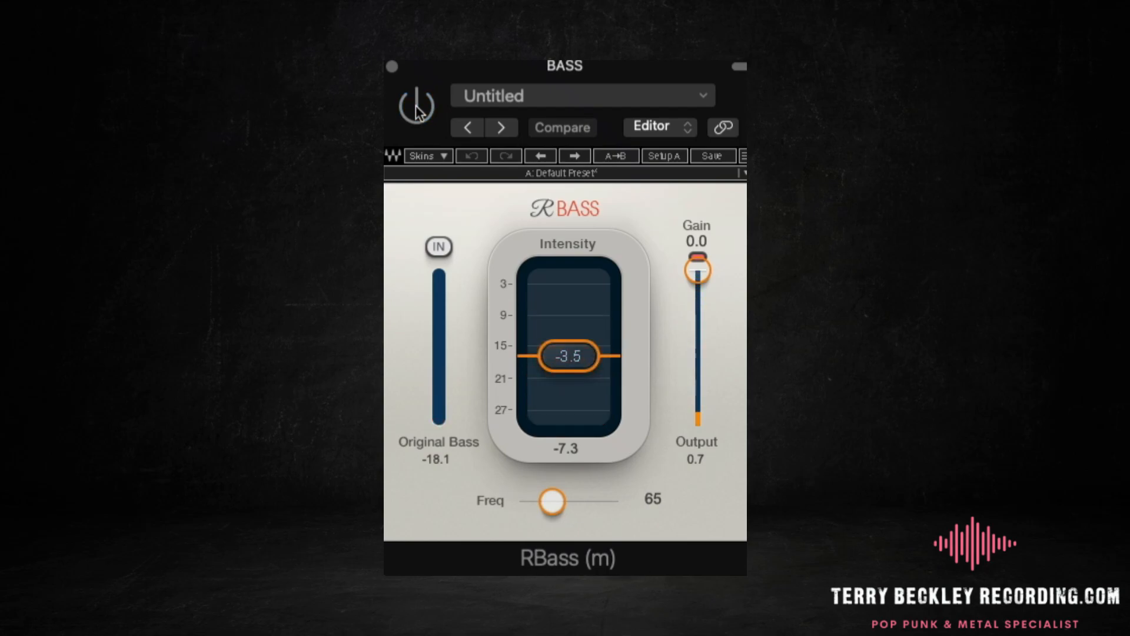
pyautogui.click(416, 108)
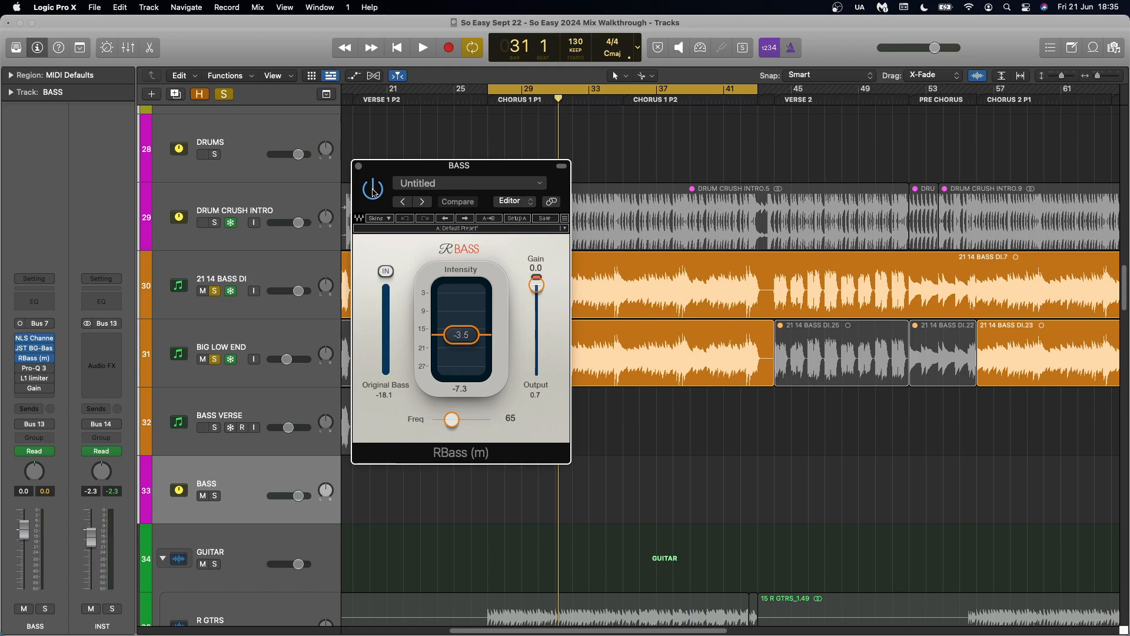
pyautogui.press('super+w')
# Enable Pro-Q 3, L1 limiter and Gain on the BASS track and inspect the settings of each.
pyautogui.click(21, 368)
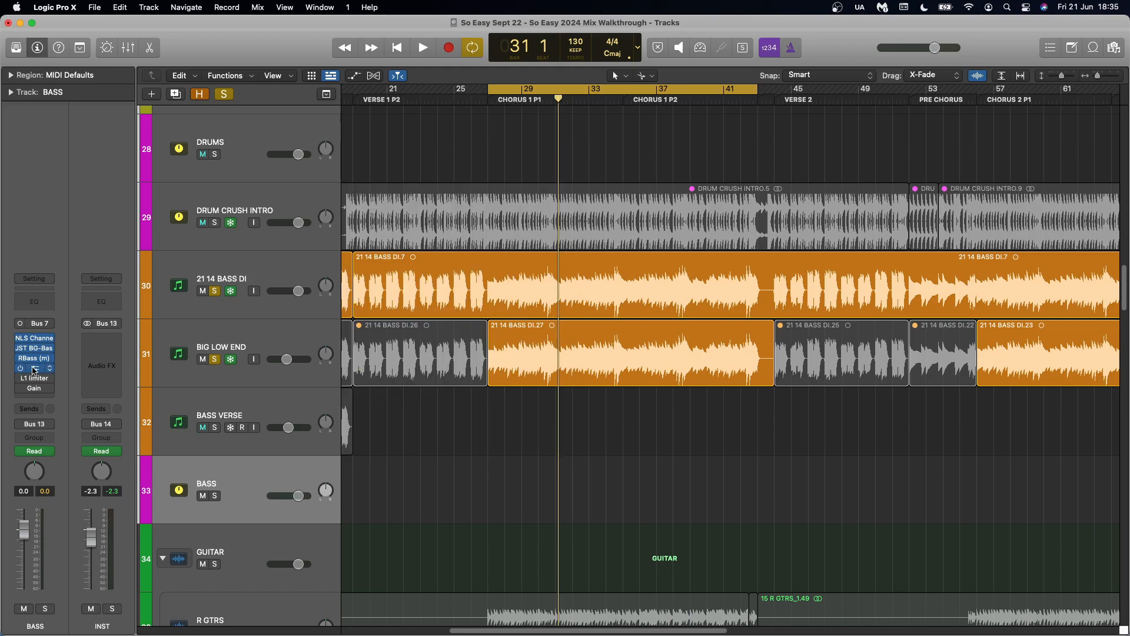
pyautogui.click(34, 370)
pyautogui.click(34, 379)
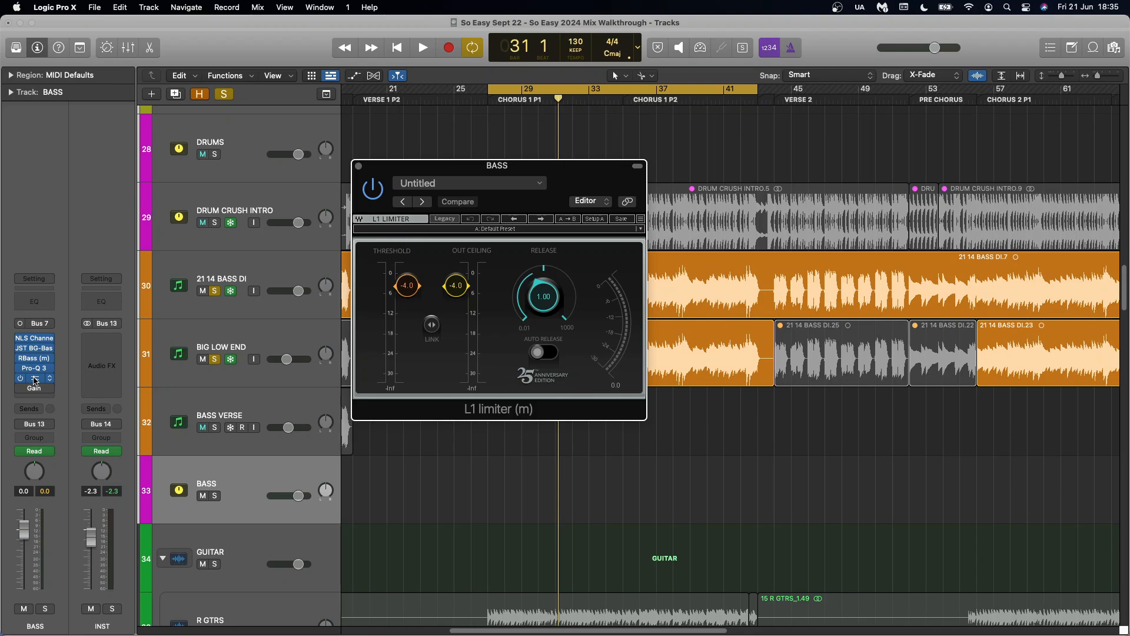
pyautogui.click(358, 165)
pyautogui.click(36, 390)
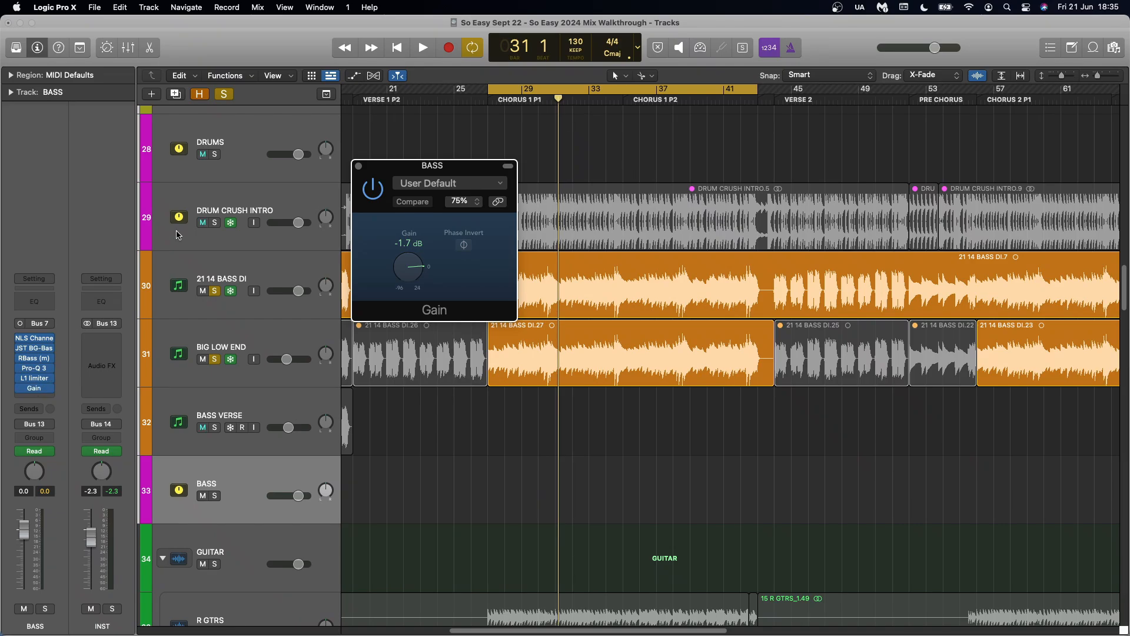
pyautogui.click(359, 166)
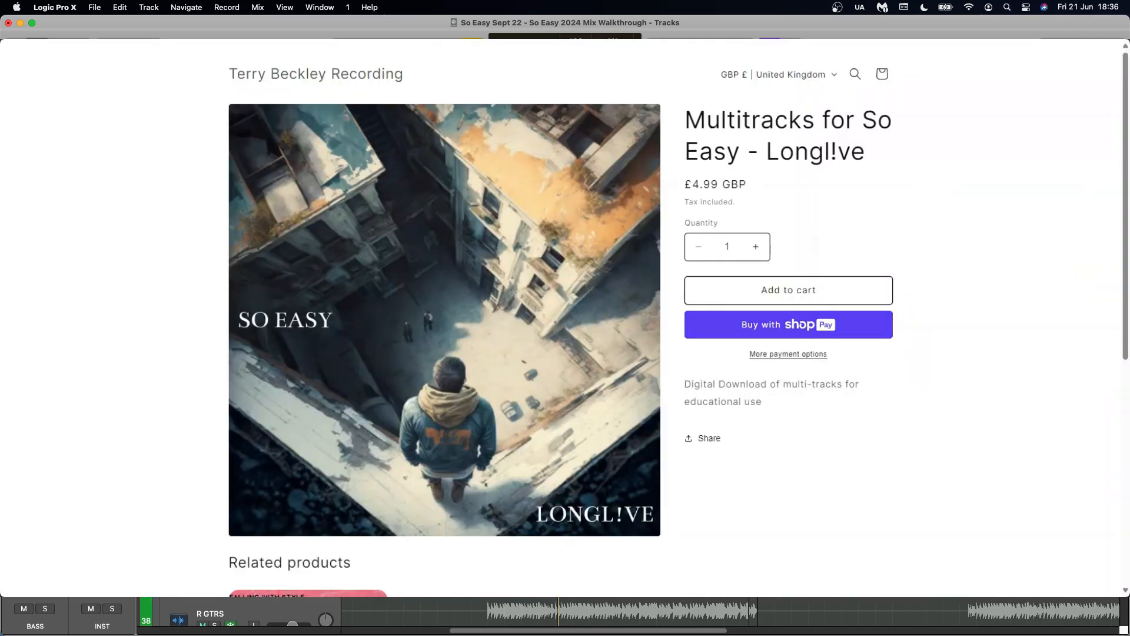
pyautogui.scroll(-5, 677, 318)
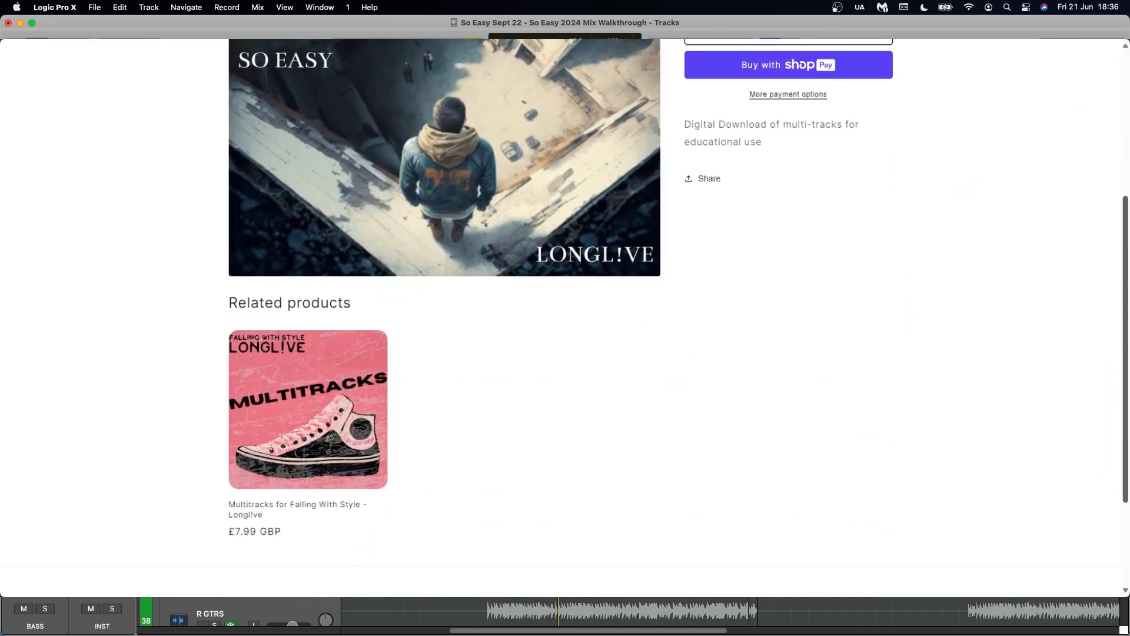